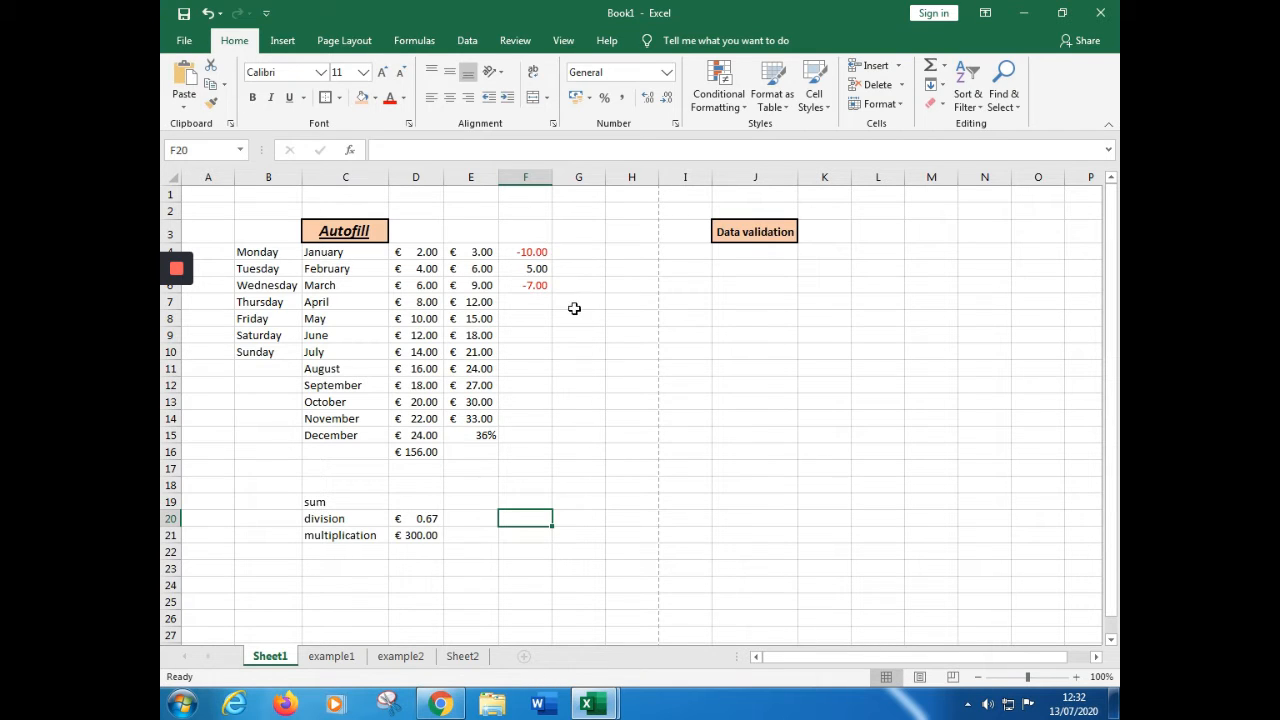
click(513, 147)
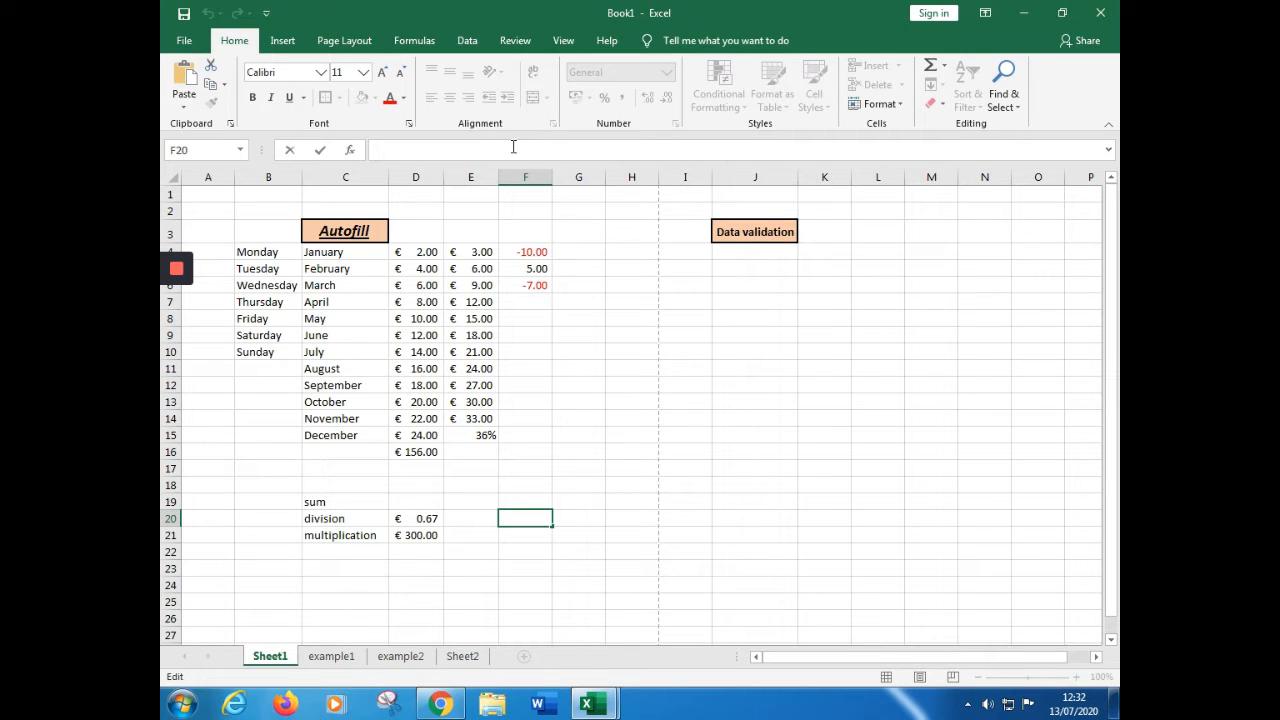
text(=)
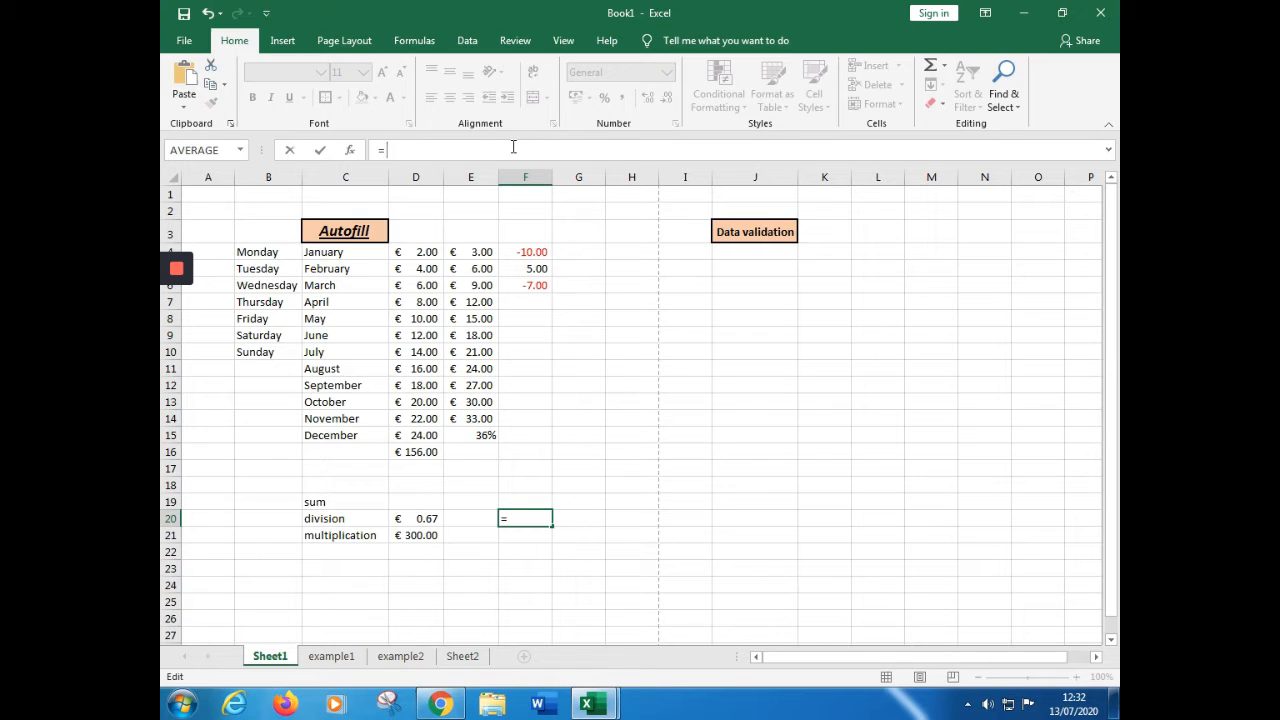
text(+)
text(/ %)
text(^^)
key(BackSpace)
key(BackSpace)
key(BackSpace)
key(BackSpace)
key(BackSpace)
key(BackSpace)
key(BackSpace)
key(BackSpace)
key(Escape)
click(591, 457)
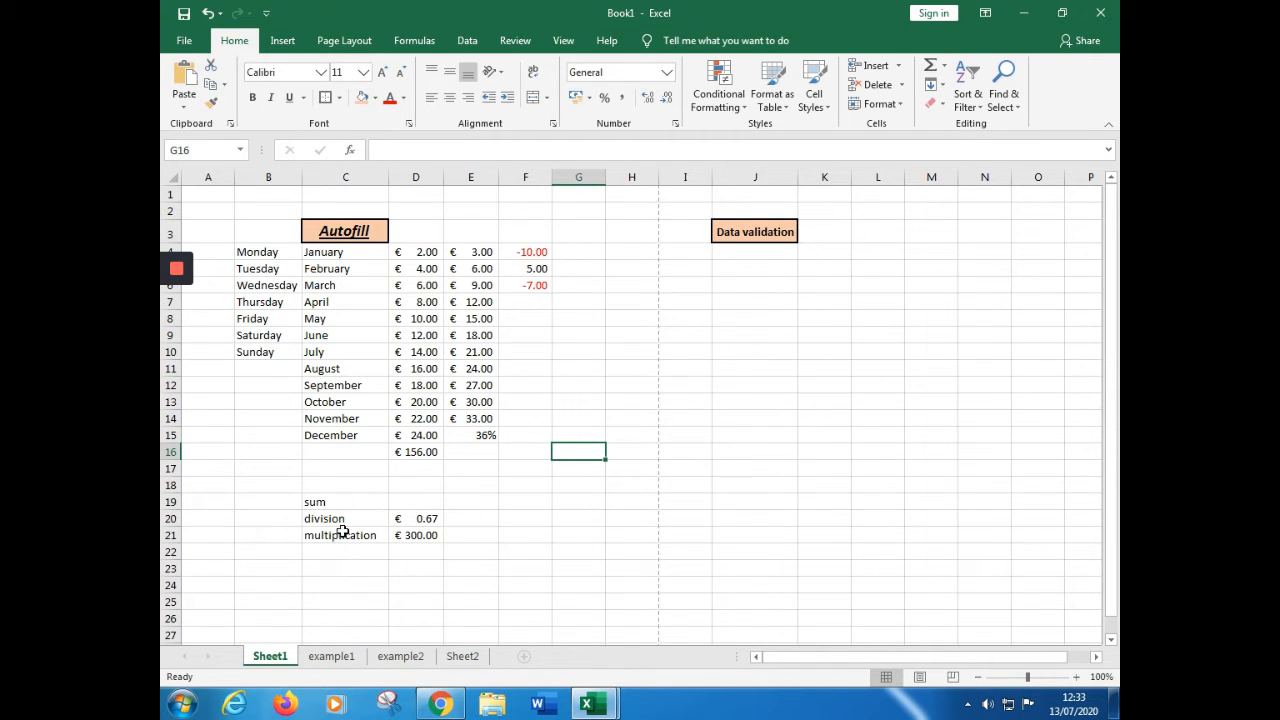
- Enter the formula =D4+E4 in cell D19, beside the sum label
click(406, 508)
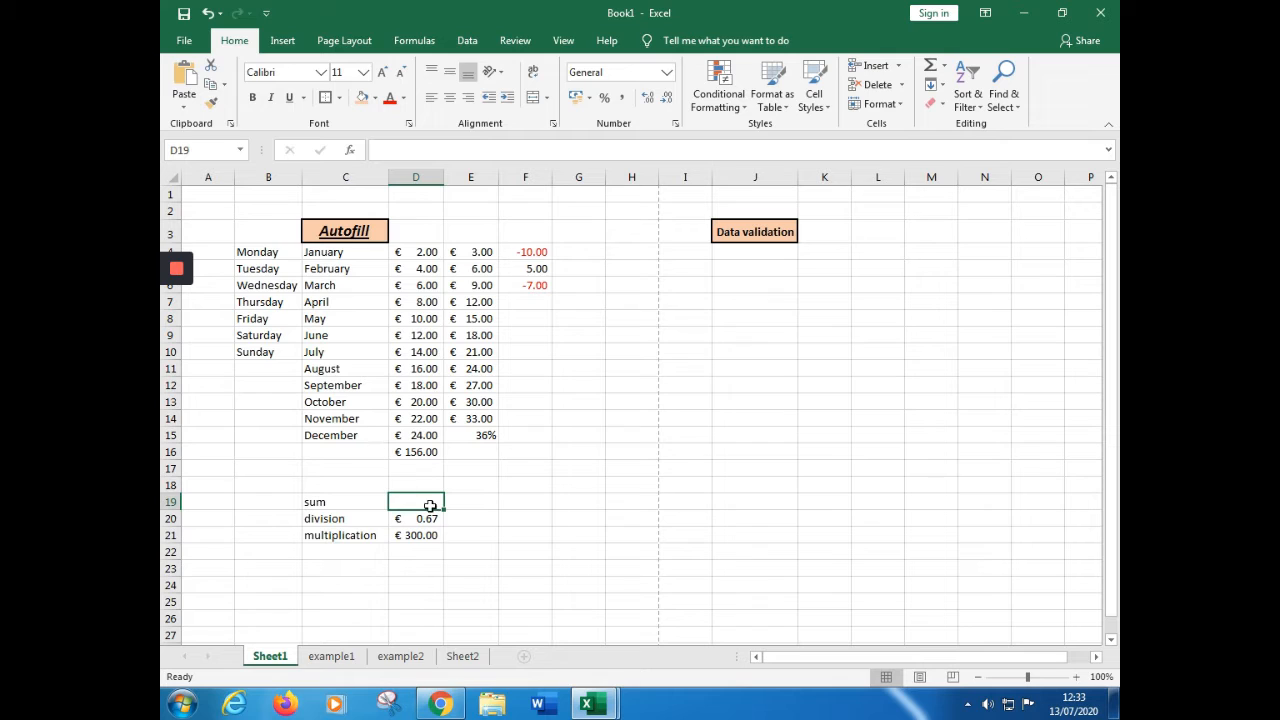
click(444, 153)
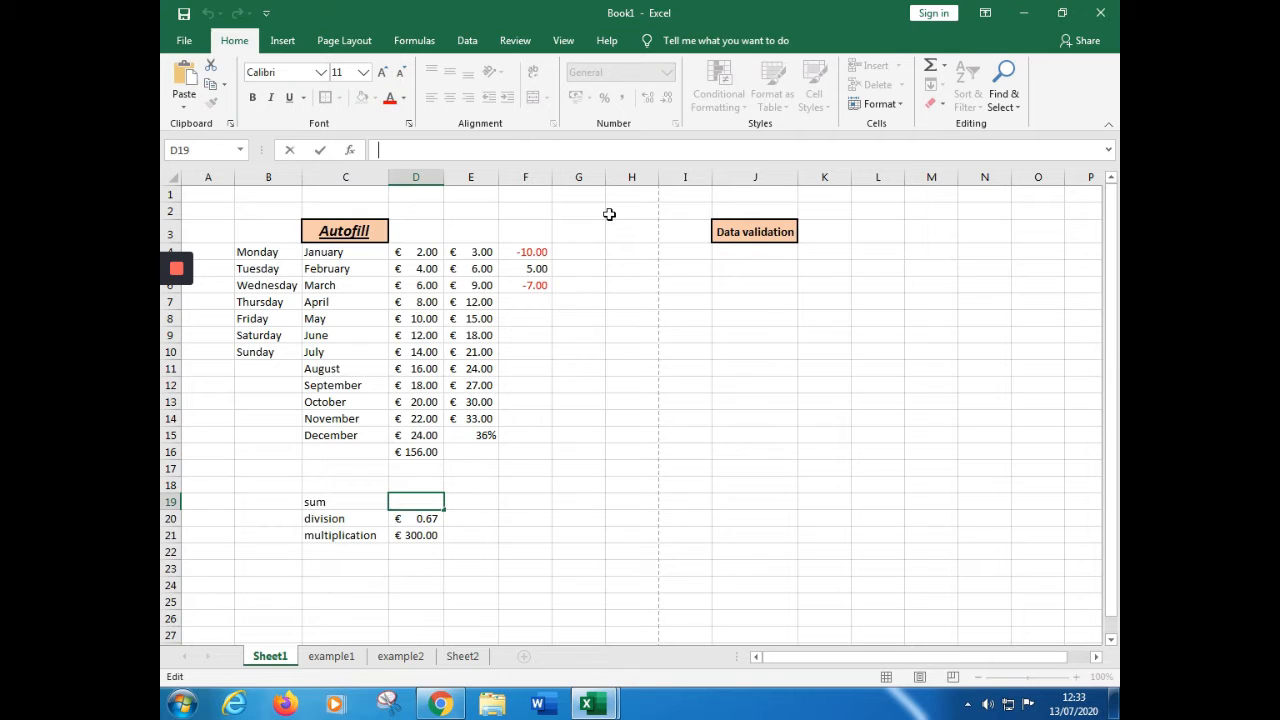
text(=)
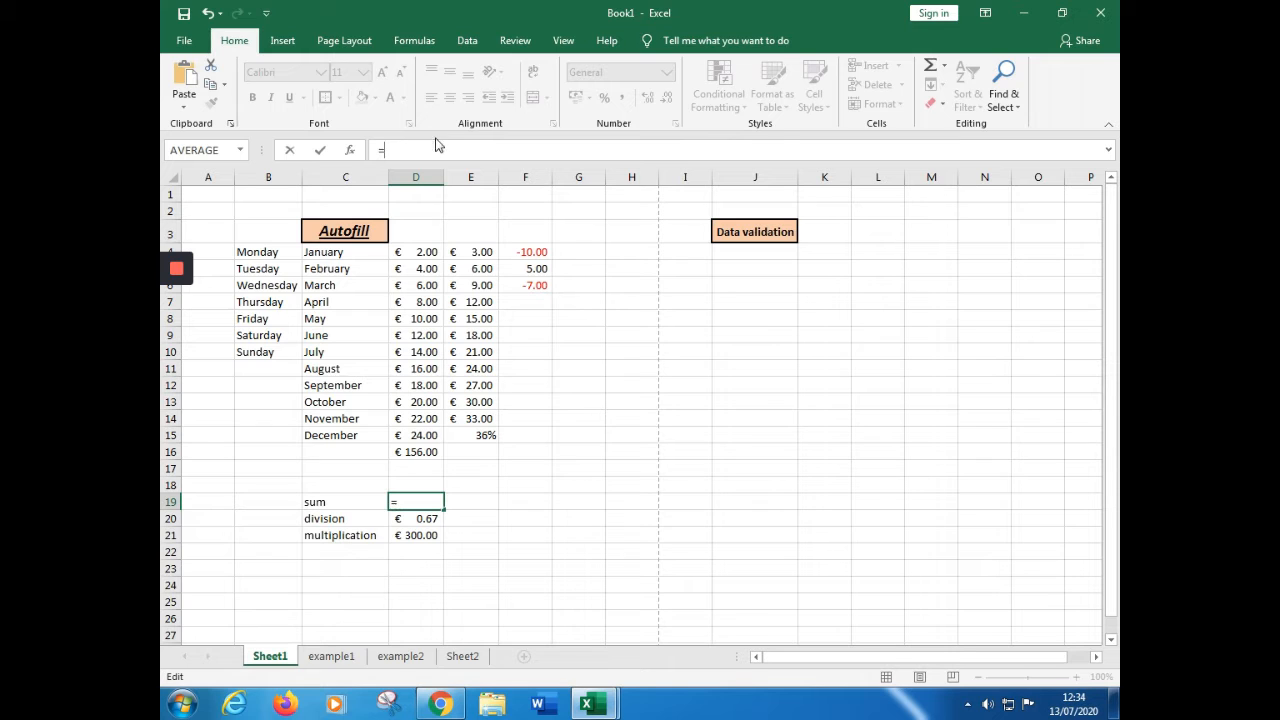
text(d4)
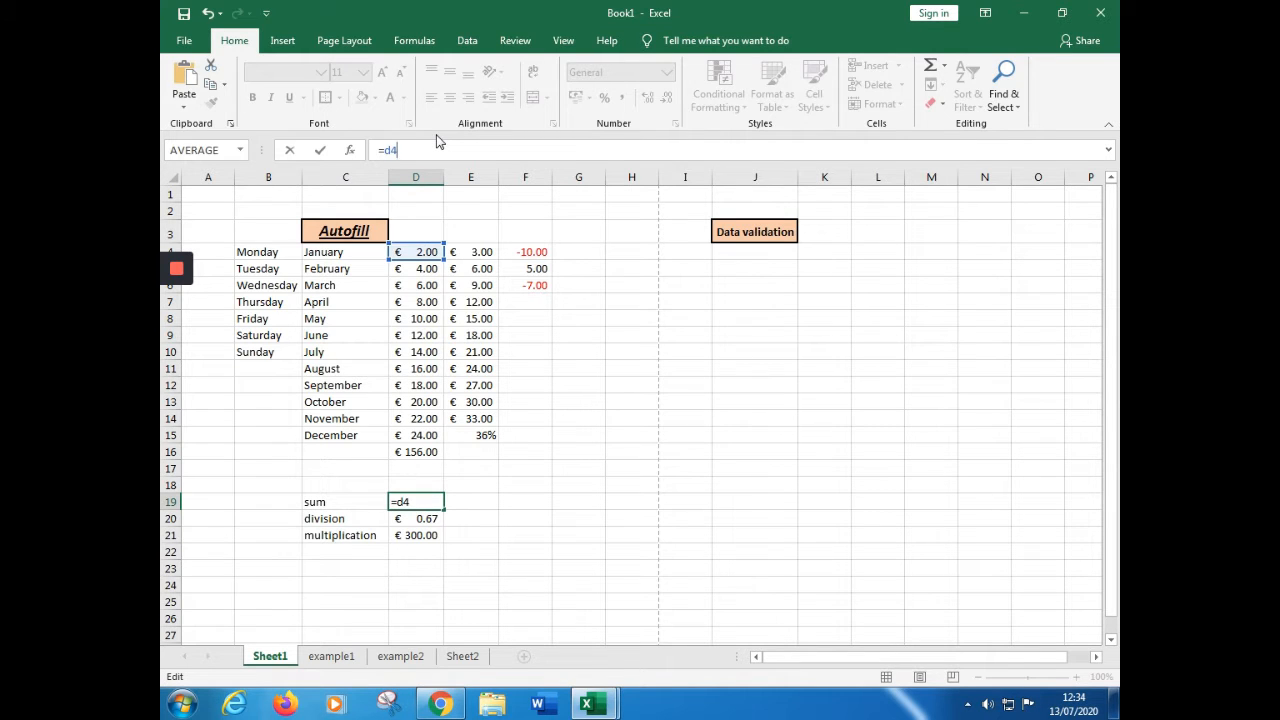
text(+e4)
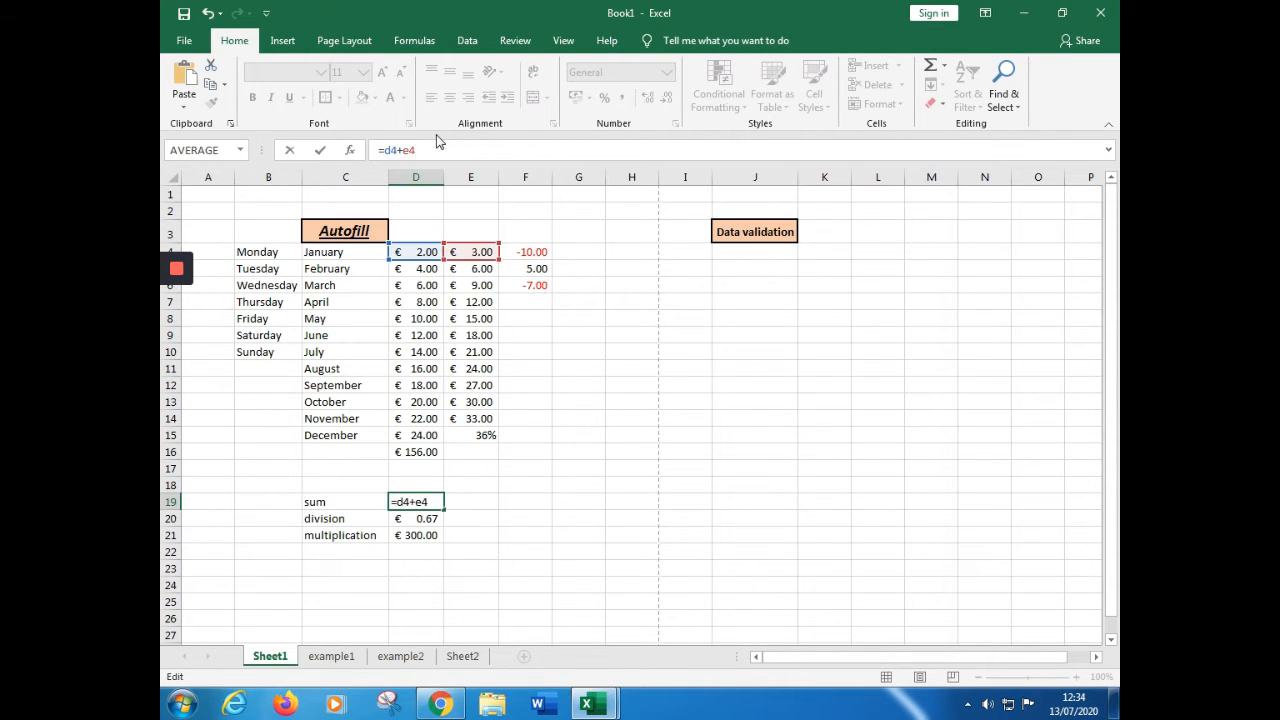
key(Return)
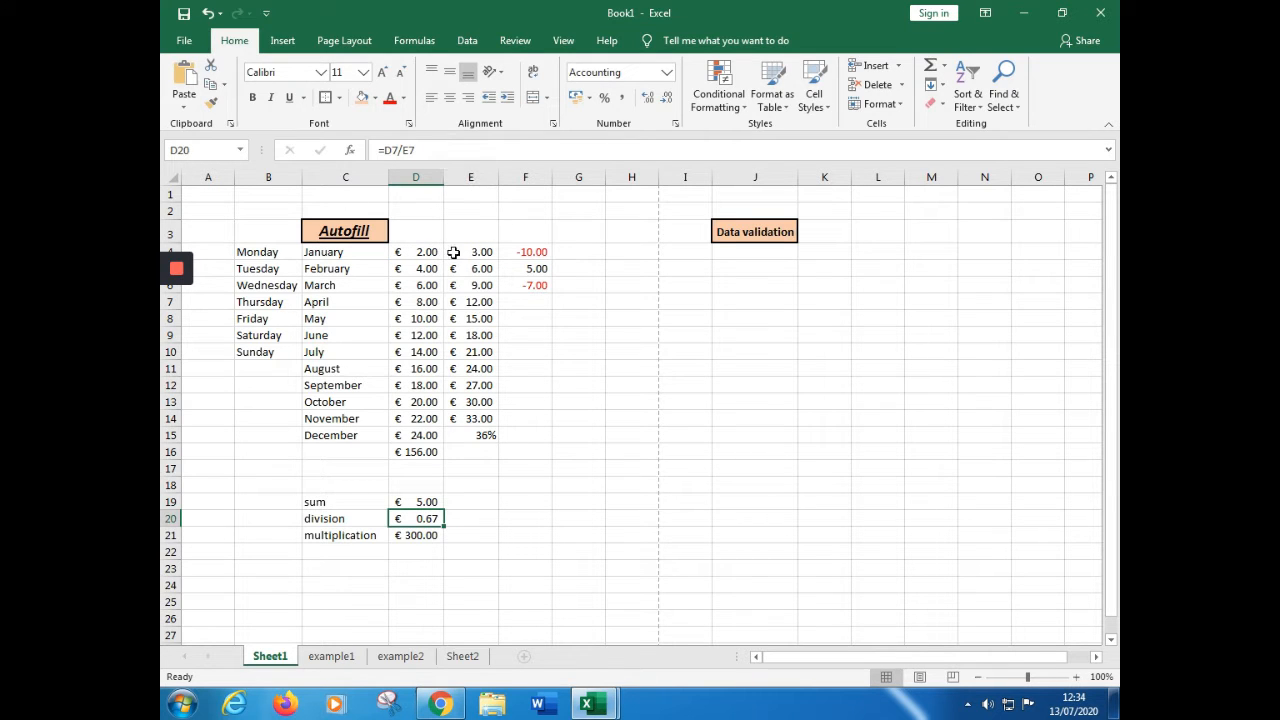
click(433, 501)
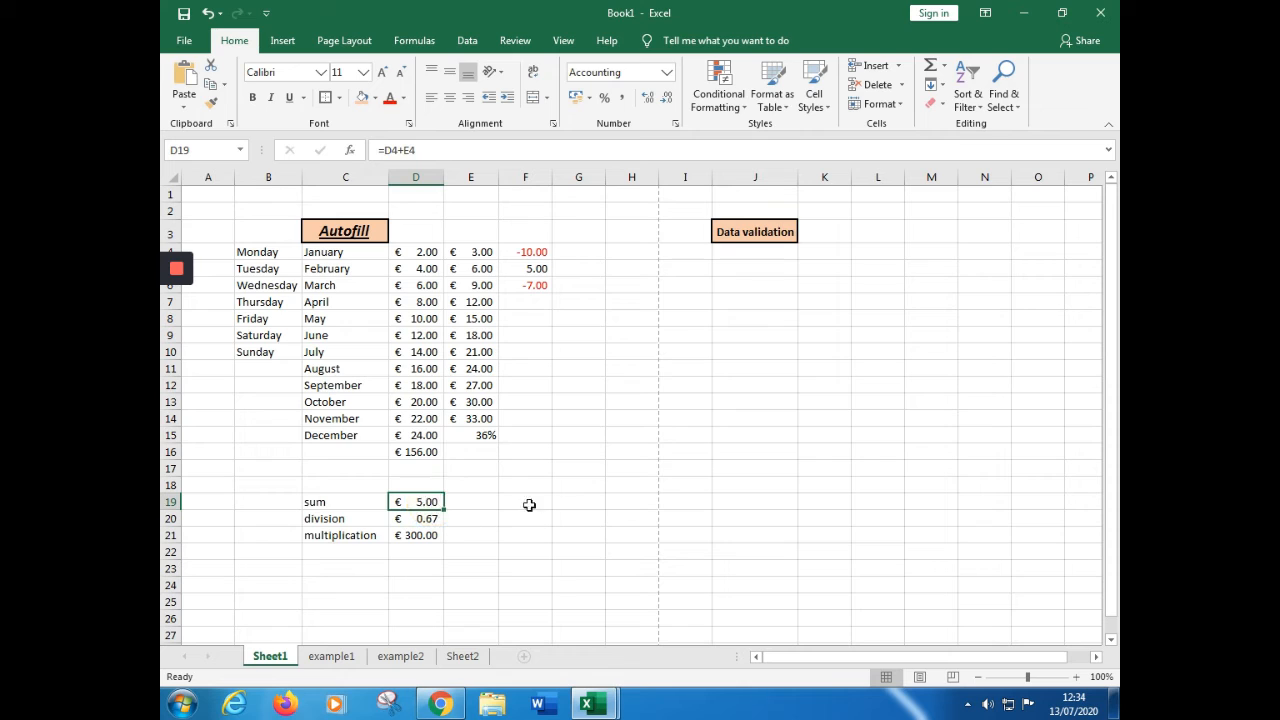
double_click(416, 502)
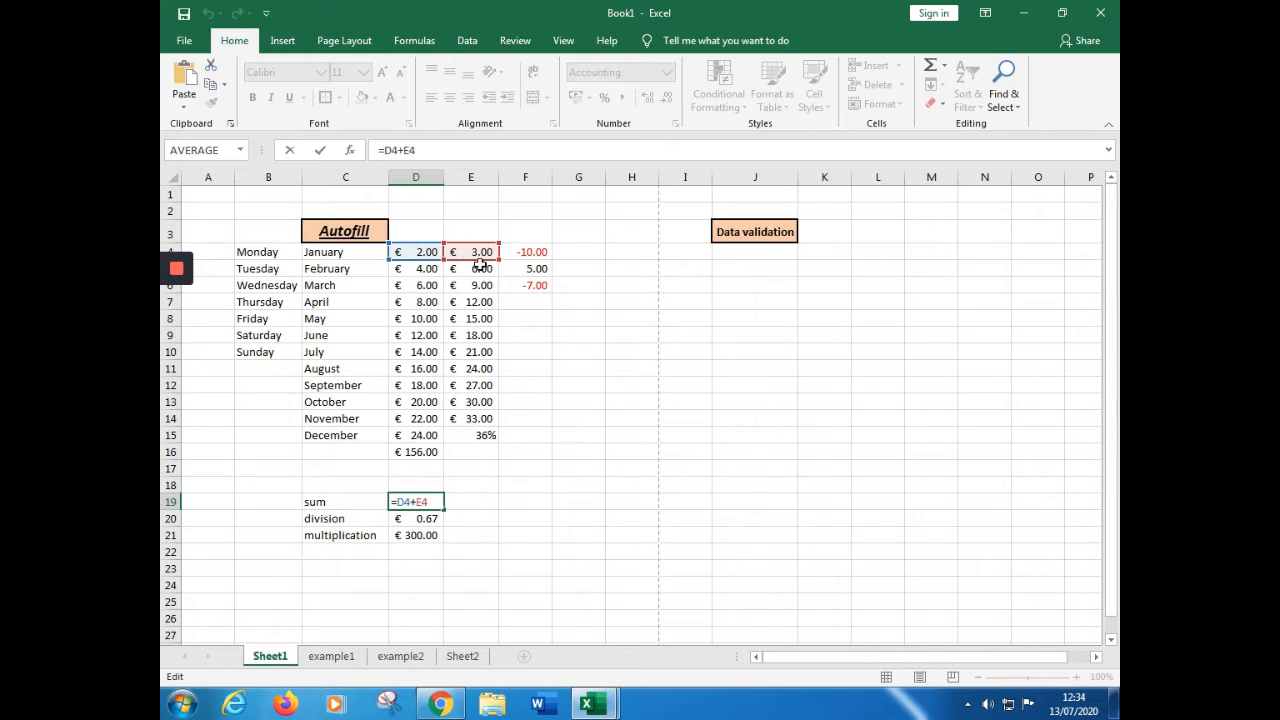
click(536, 513)
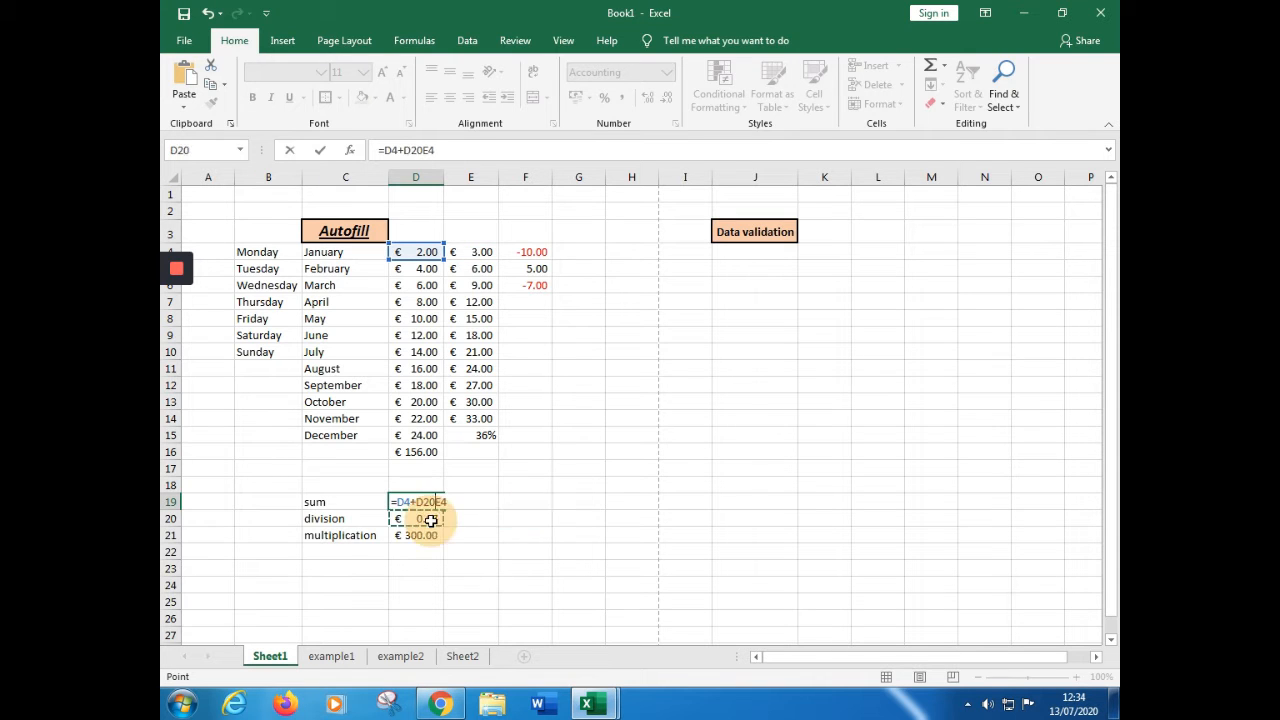
click(520, 482)
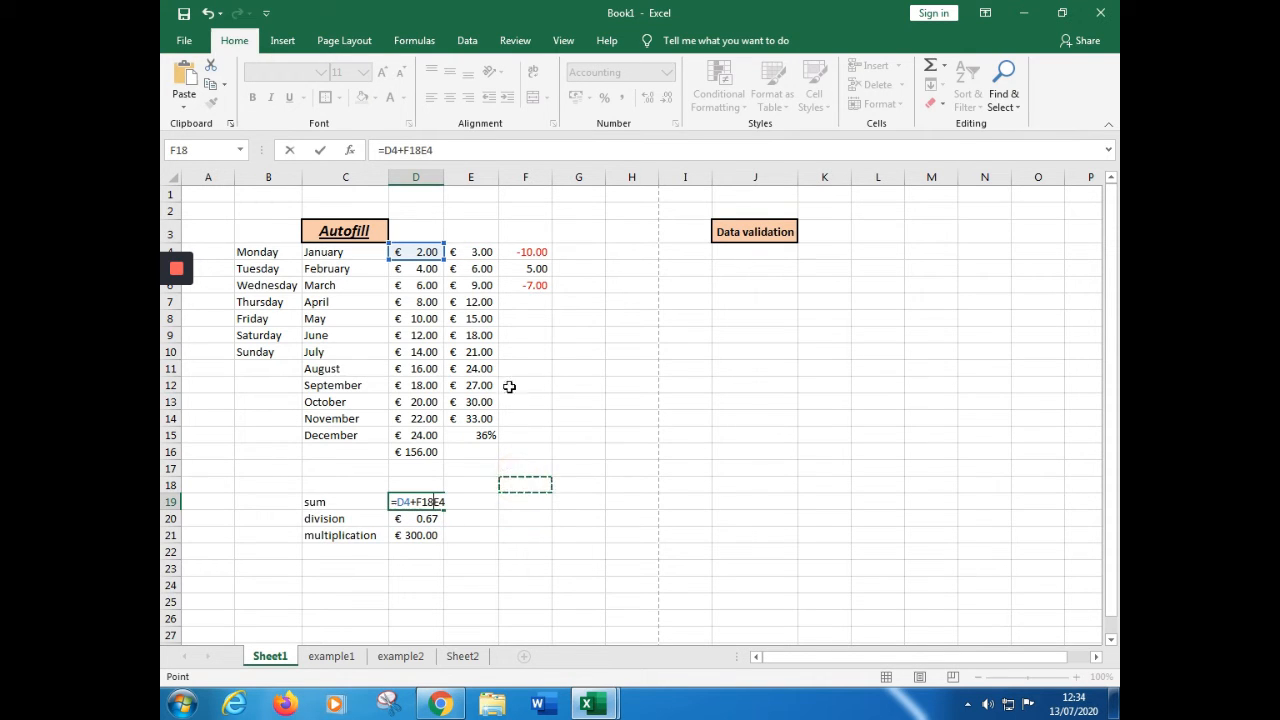
click(510, 551)
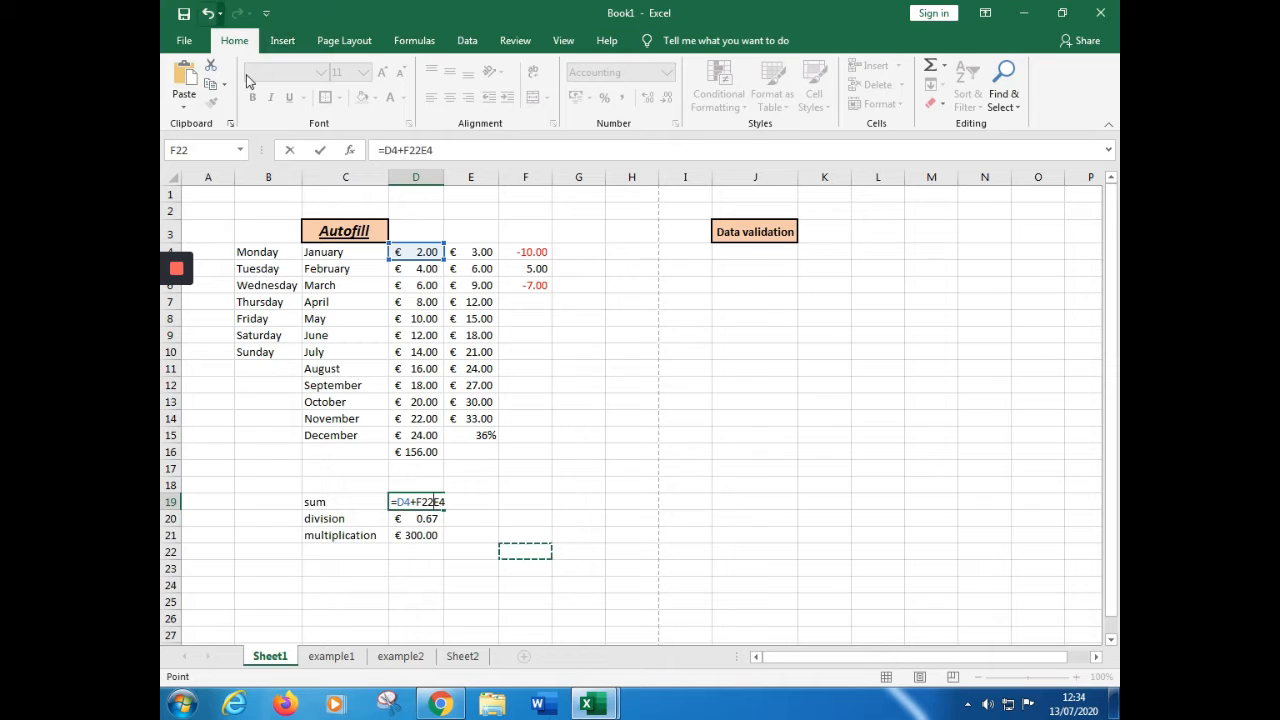
click(207, 13)
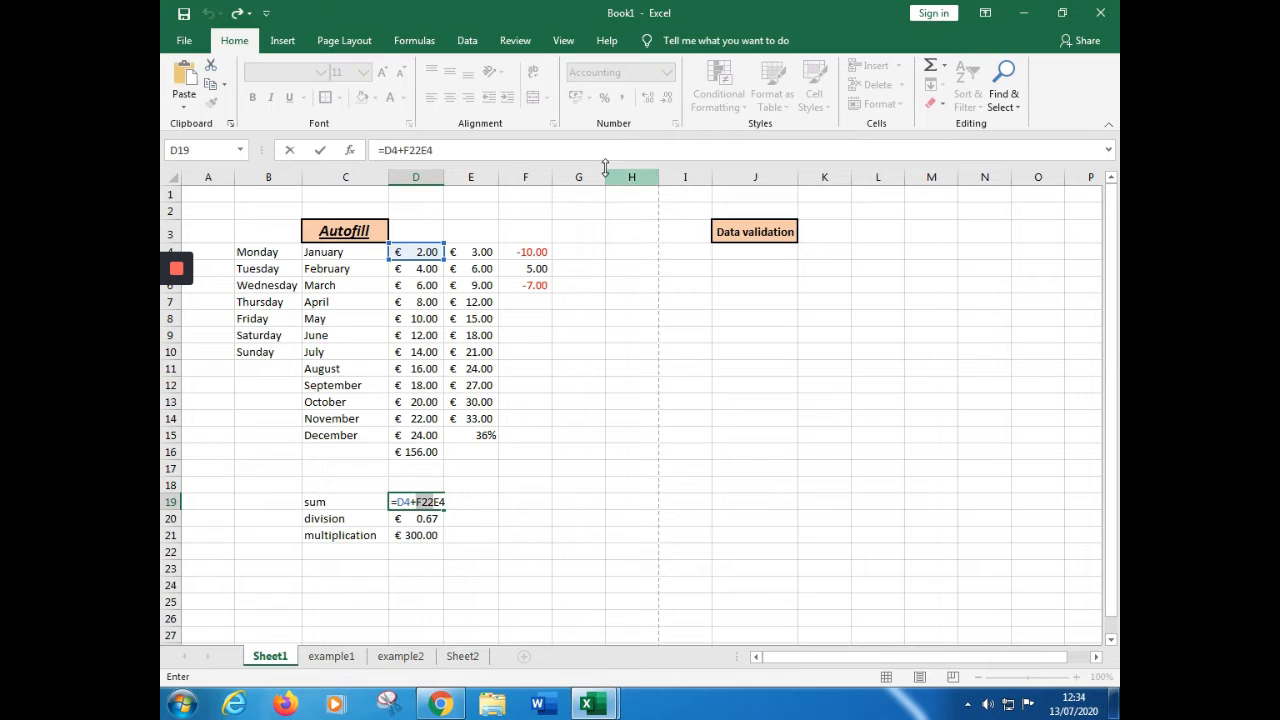
click(478, 251)
key(Delete)
key(Delete)
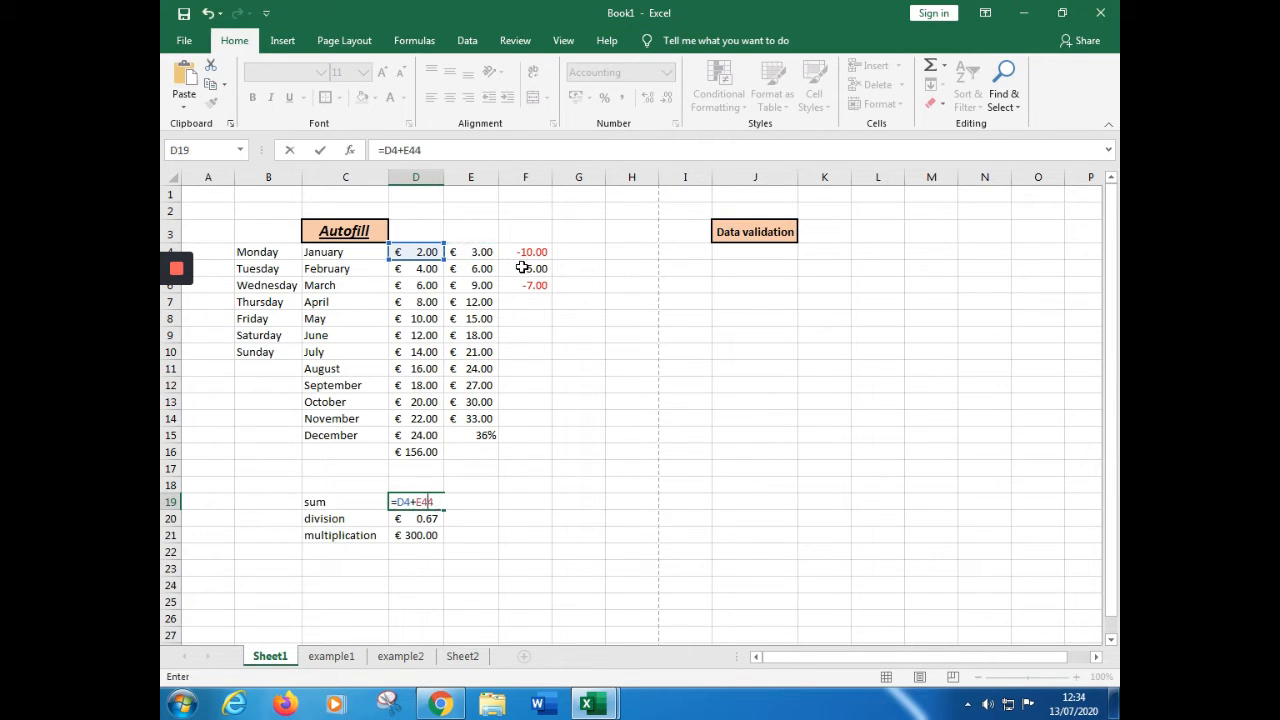
key(Return)
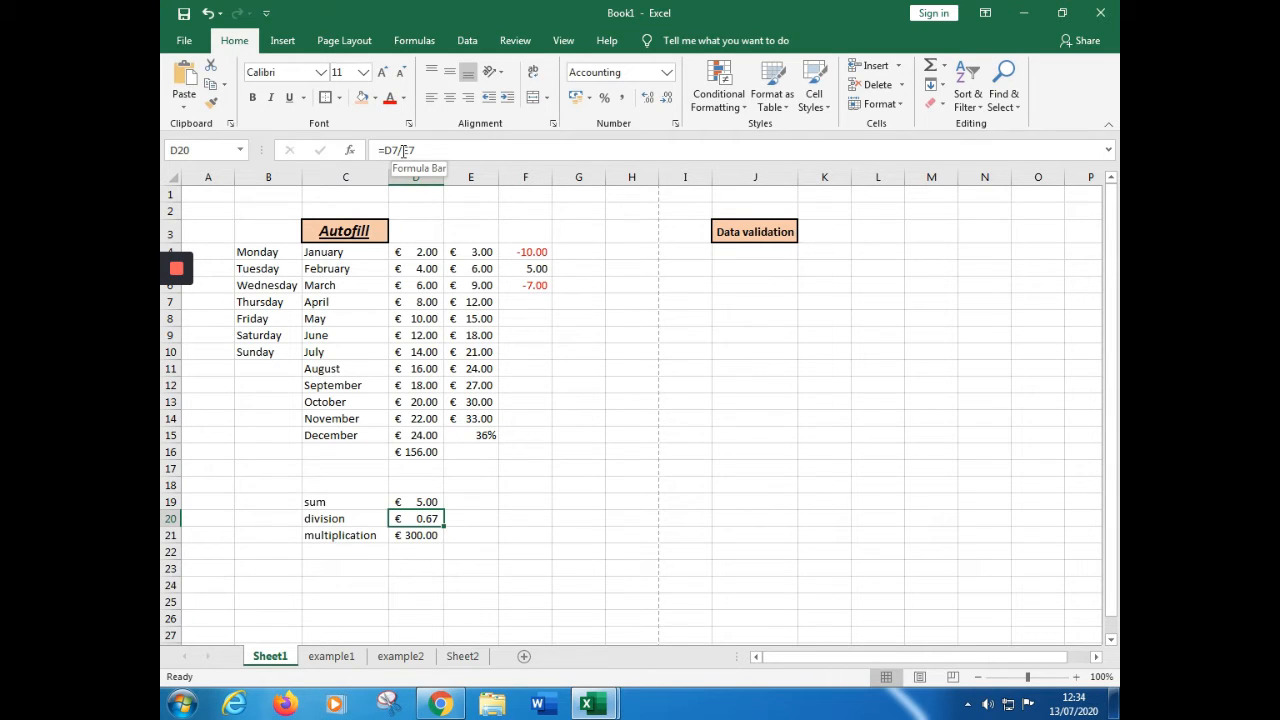
- Examine the multiplication formula in cell D21 and the cells it refers to
click(413, 536)
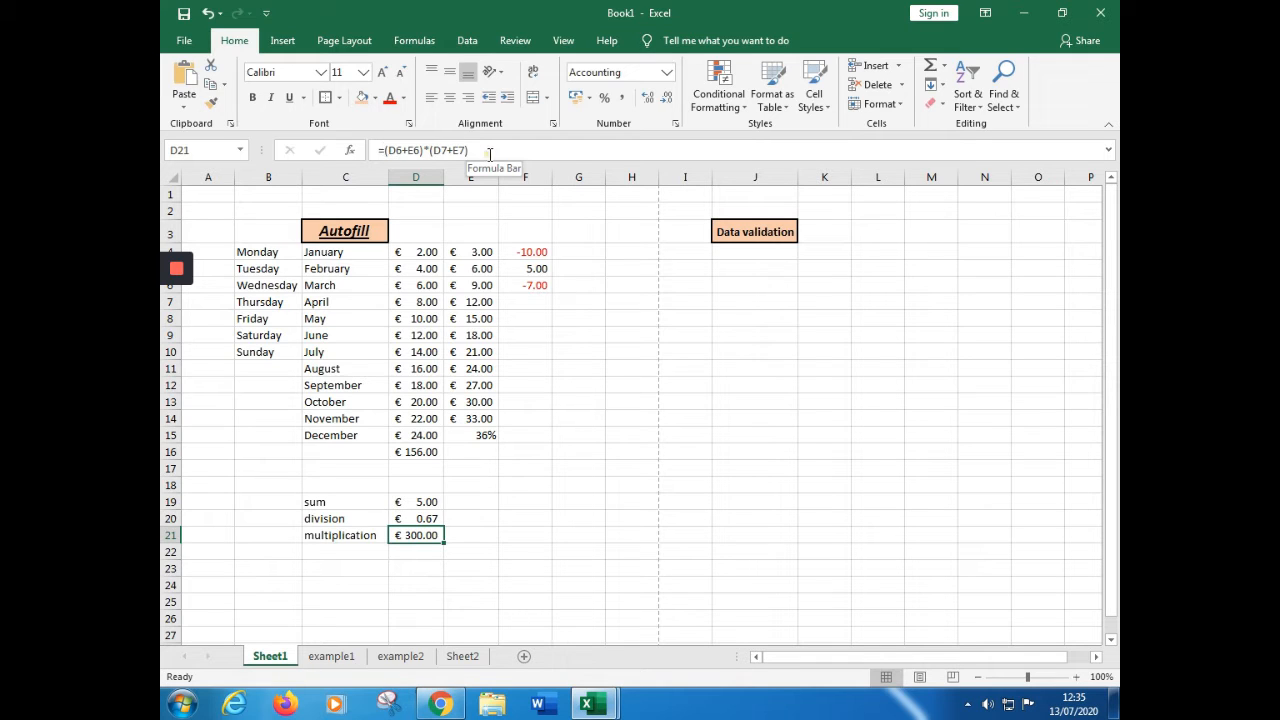
drag(424, 150, 386, 150)
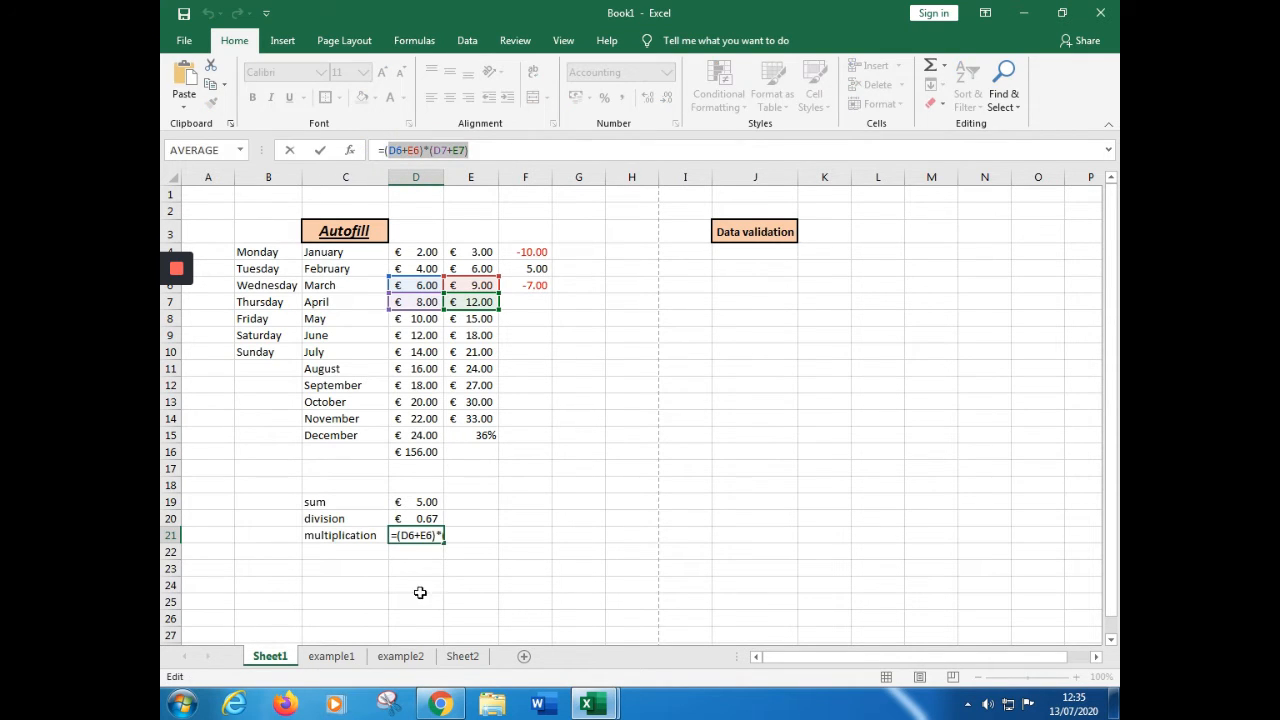
click(521, 150)
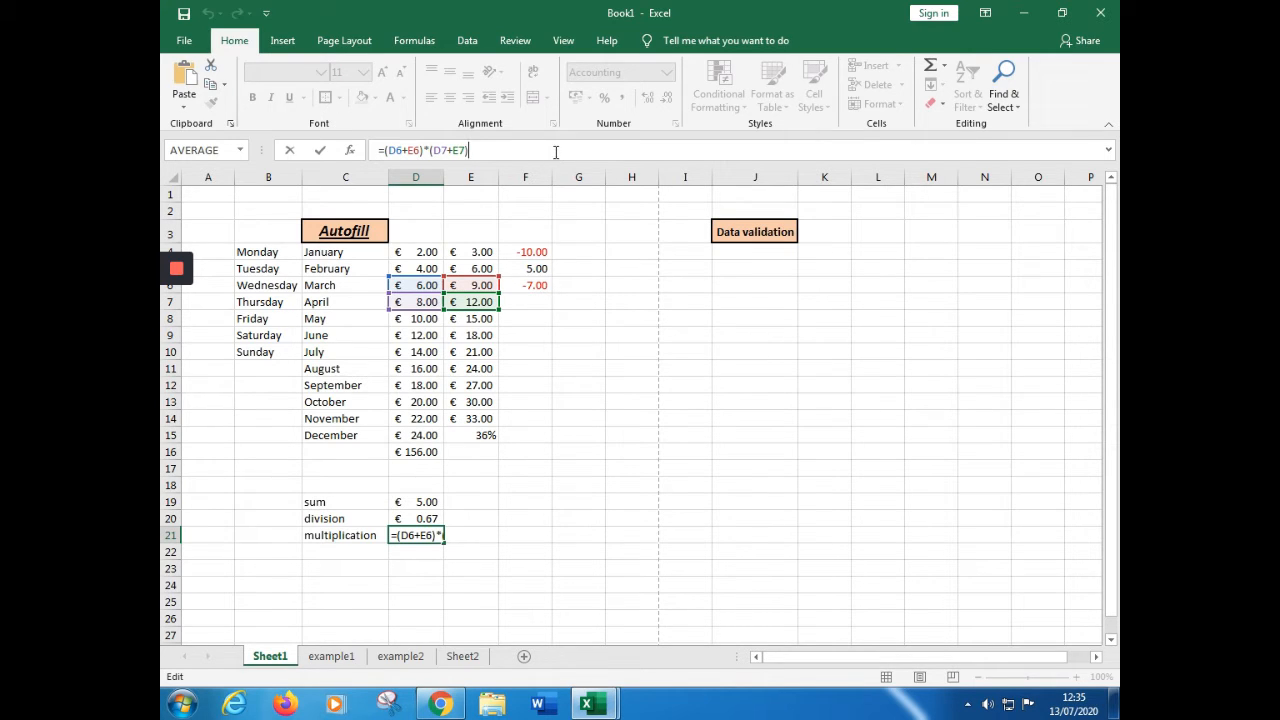
key(Return)
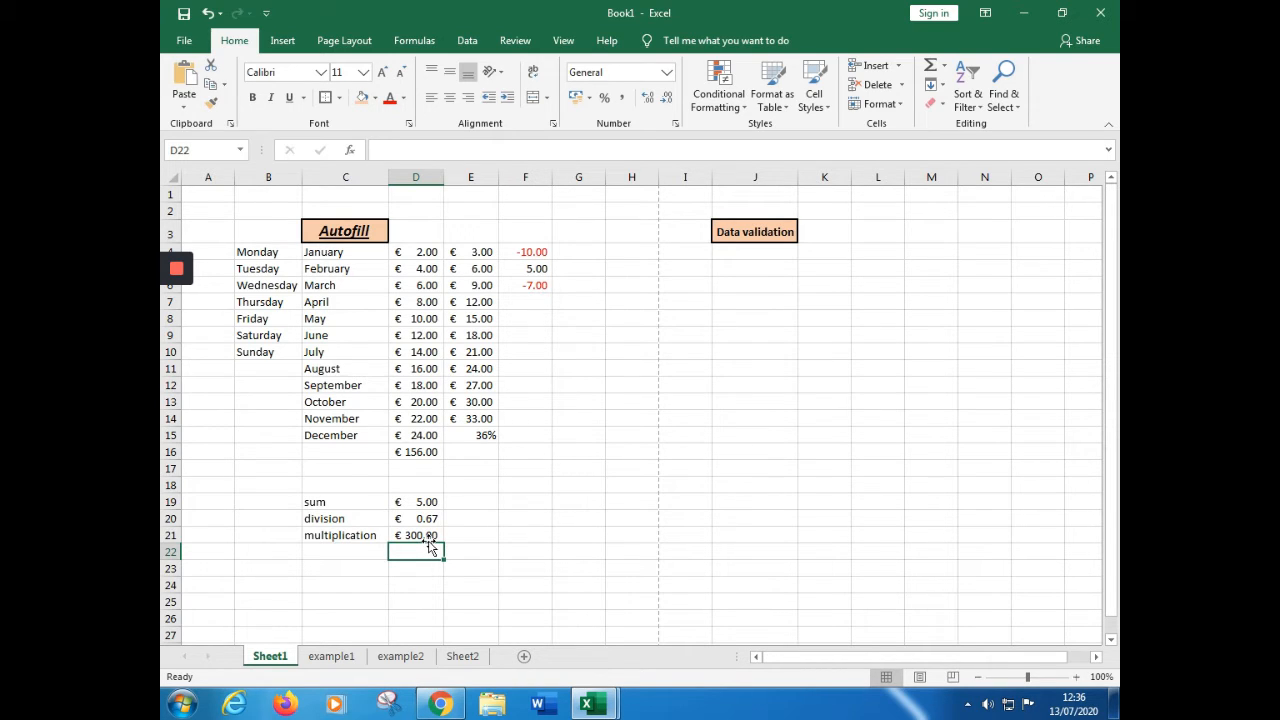
click(944, 66)
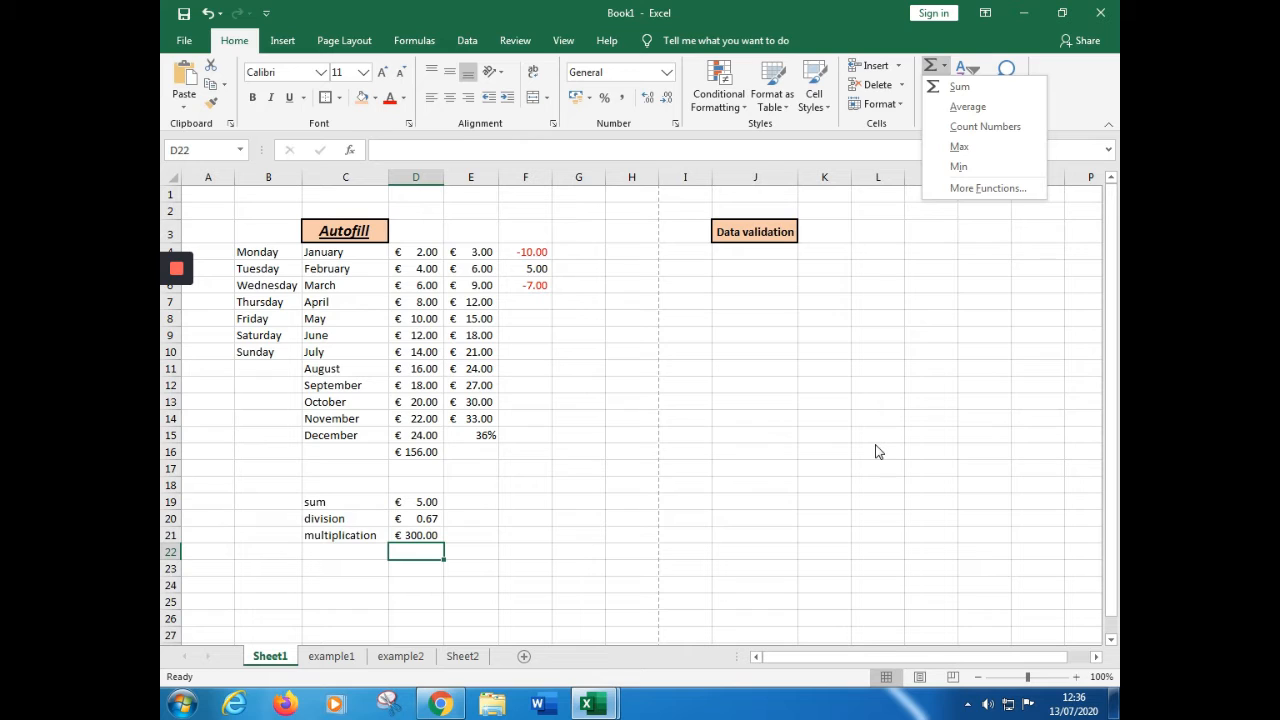
click(666, 73)
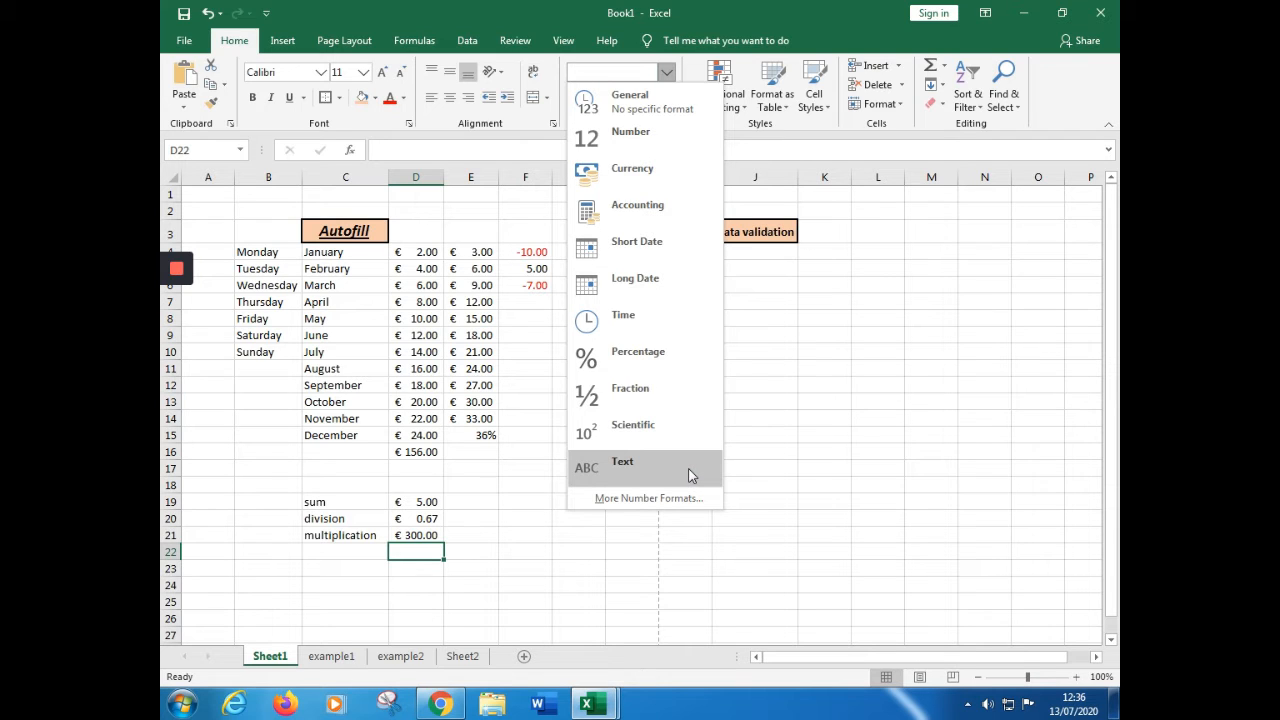
click(890, 412)
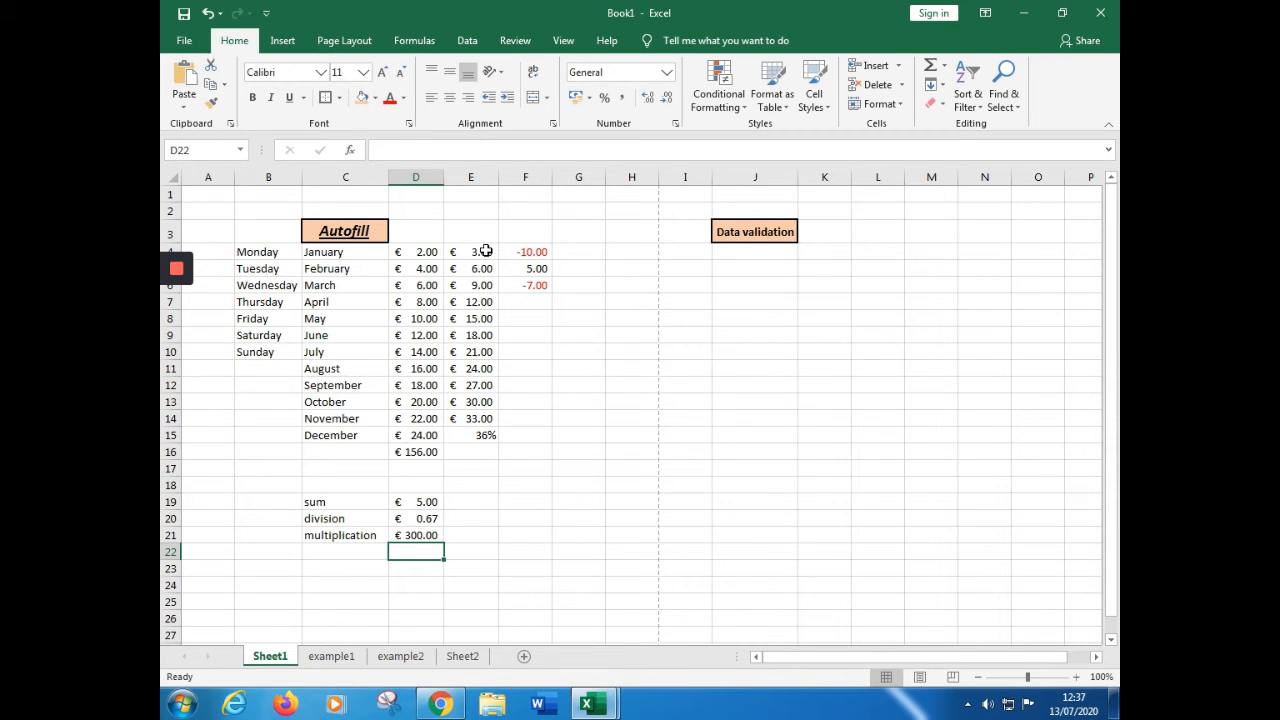
- Apply the green-yellow-red color scale as conditional formatting to cells E4:E14
drag(485, 251, 473, 419)
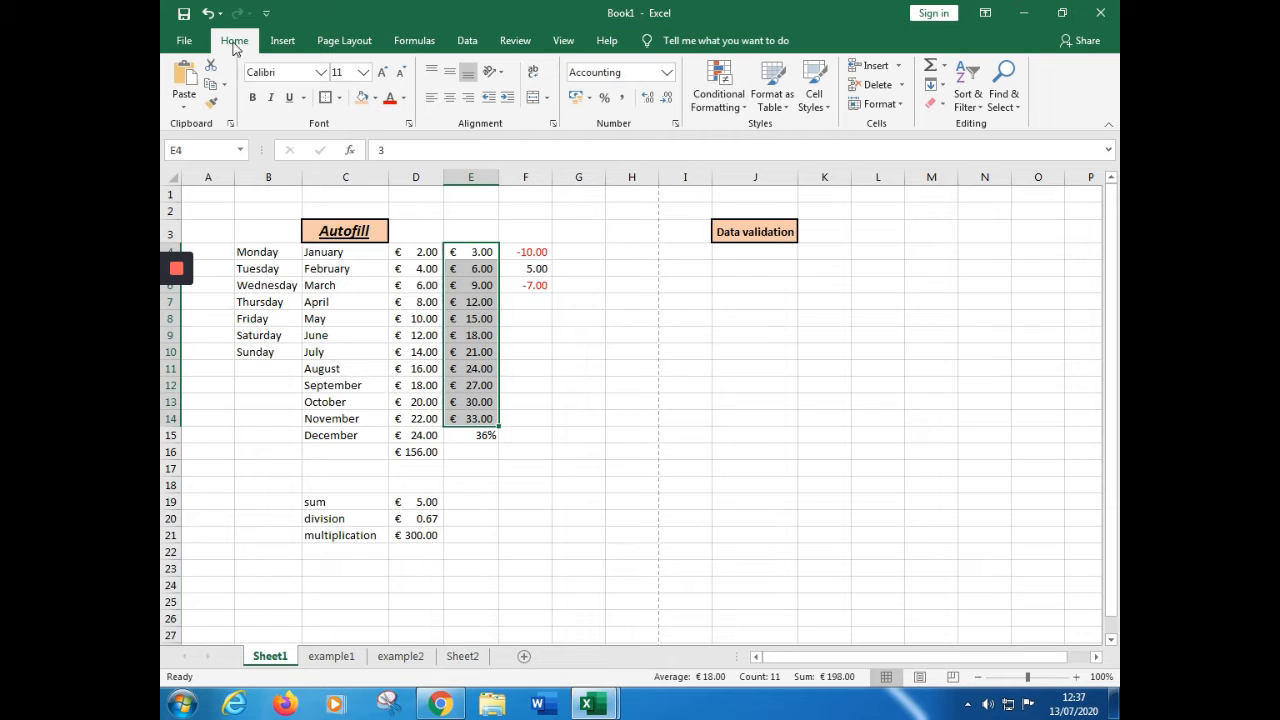
click(732, 113)
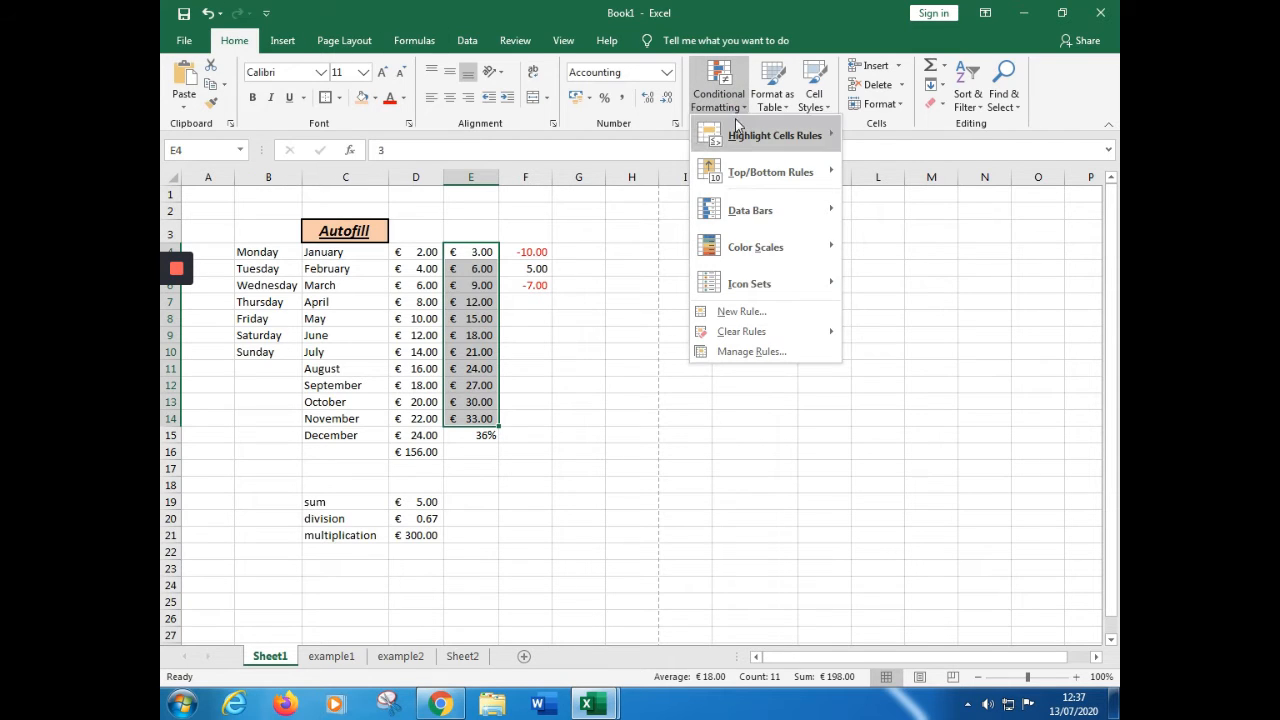
mouse_move(751, 143)
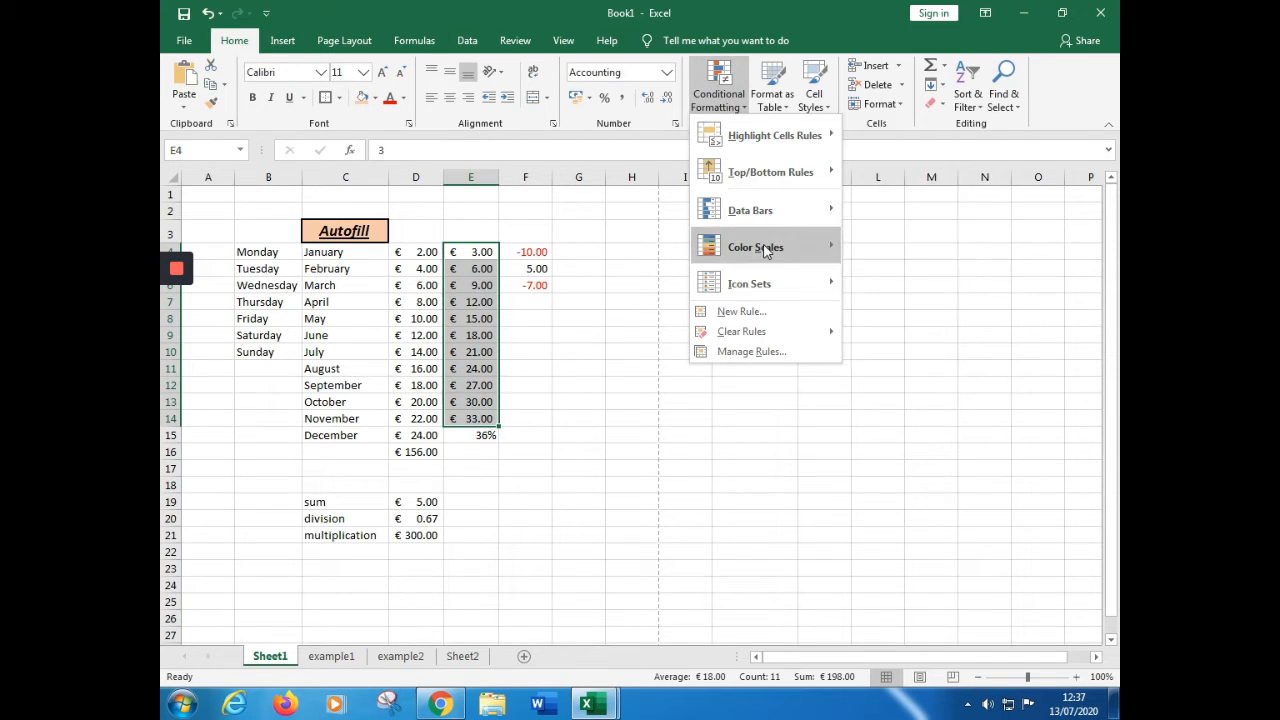
mouse_move(765, 250)
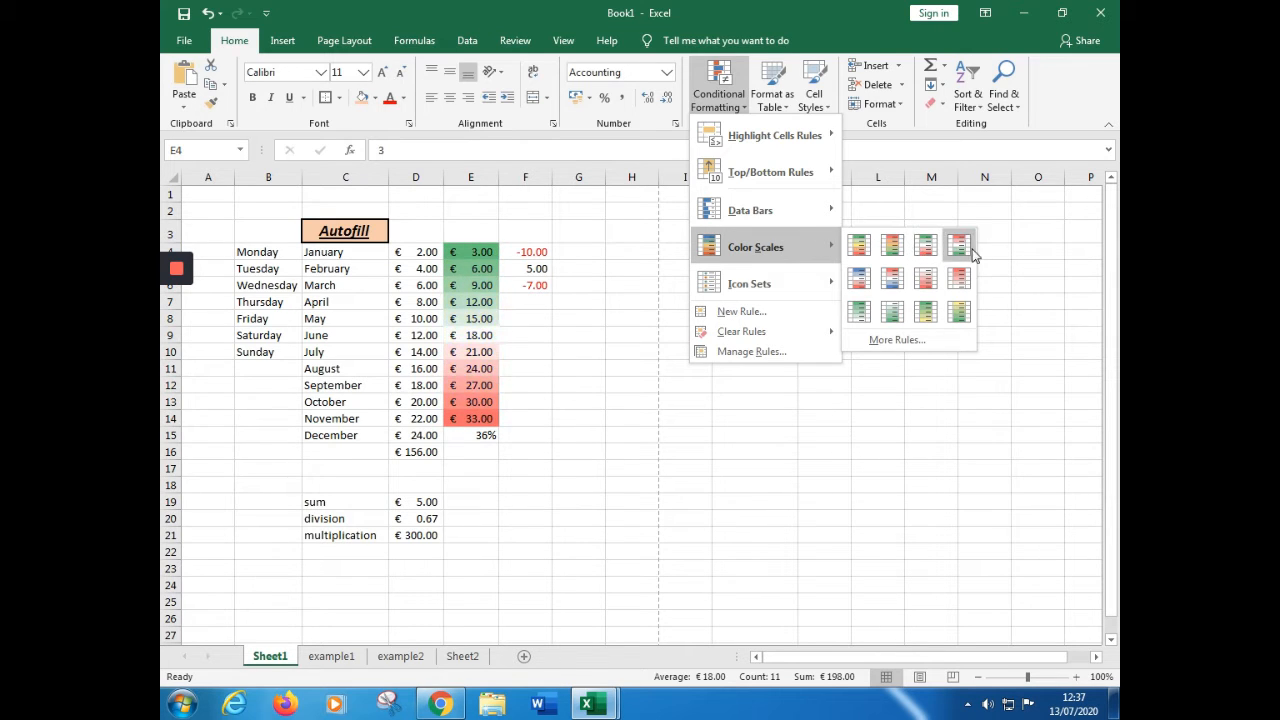
click(859, 248)
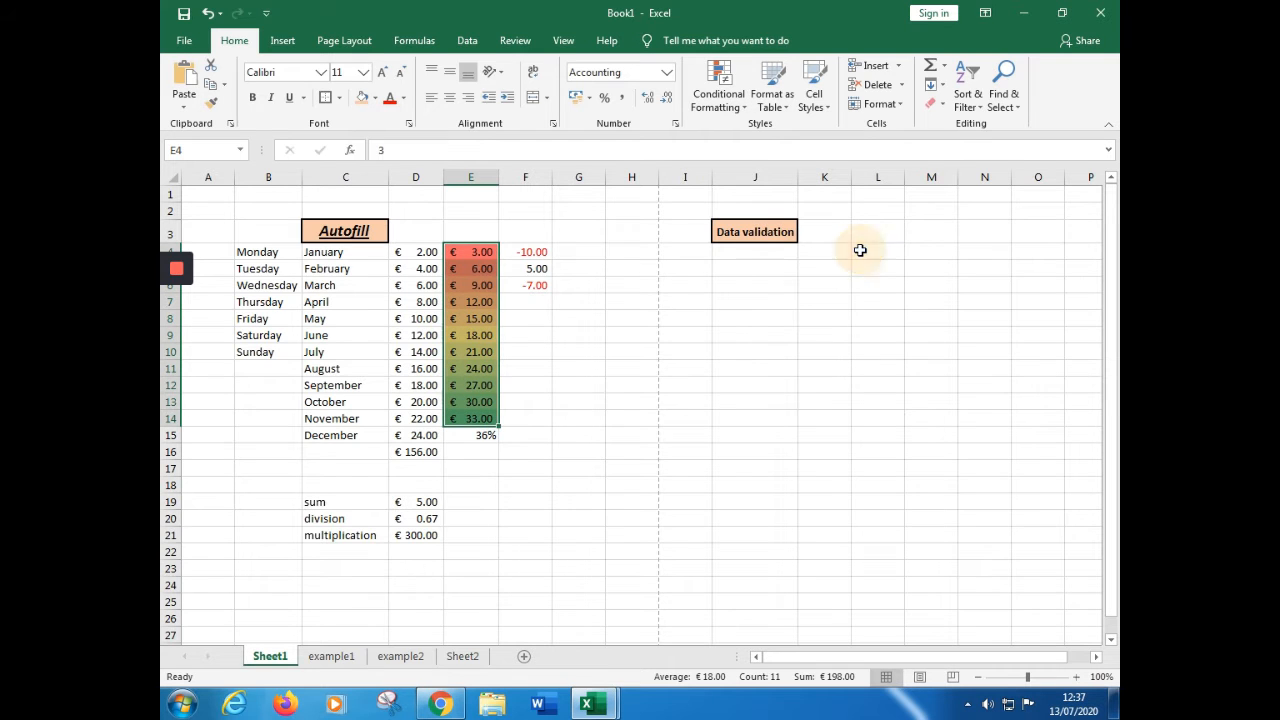
click(569, 485)
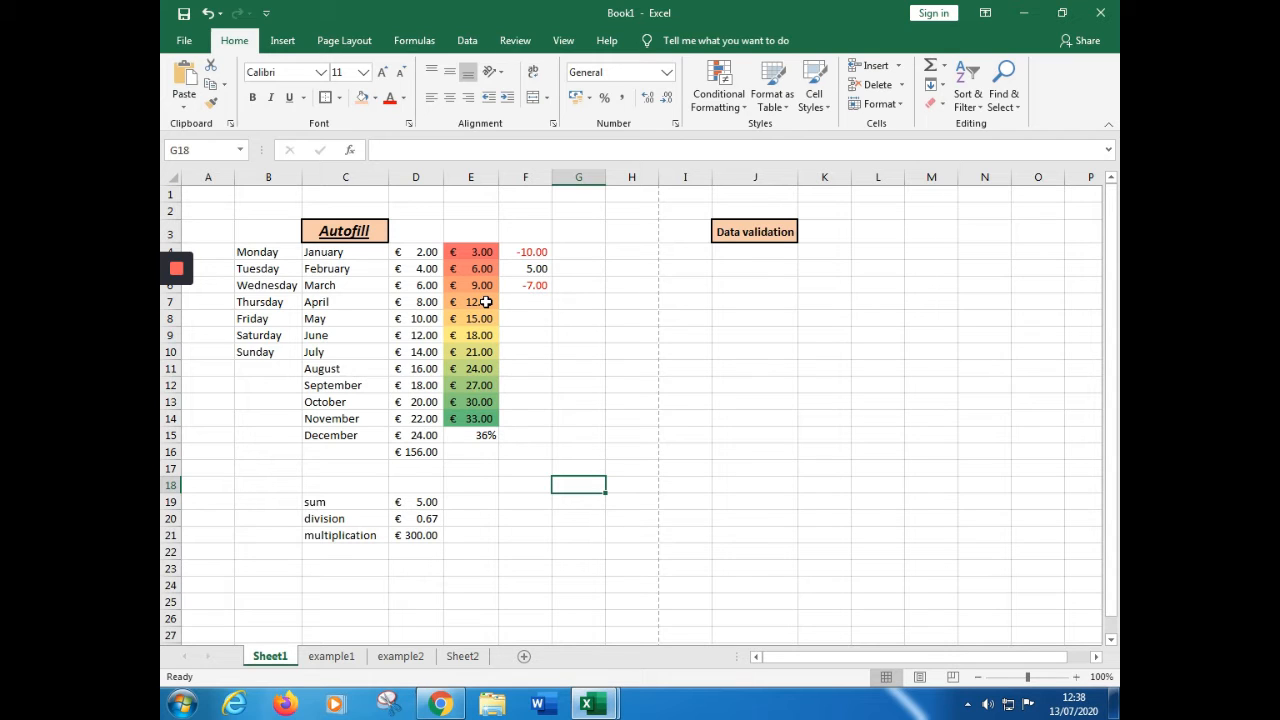
- Add a Greater Than highlight rule to cells E4:E14 for values above € 24.00 with Yellow Fill with Dark Yellow Text
drag(477, 251, 470, 418)
click(737, 110)
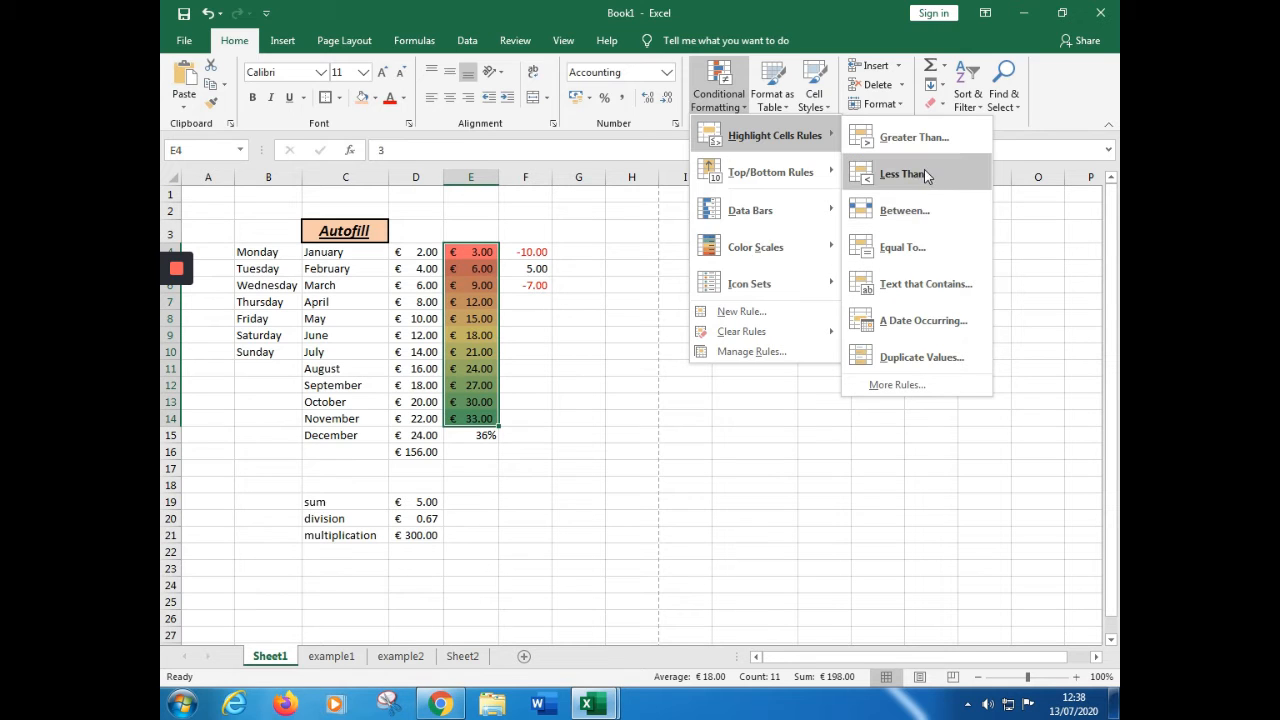
click(925, 143)
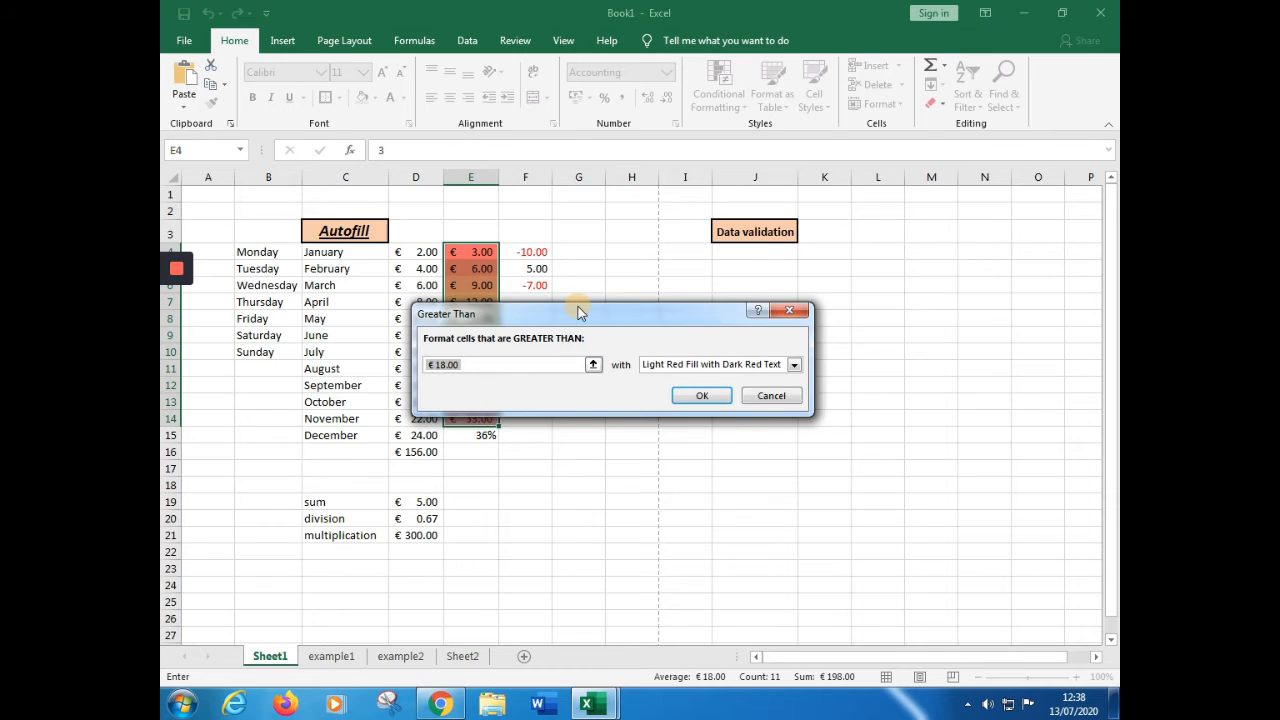
drag(580, 312, 744, 209)
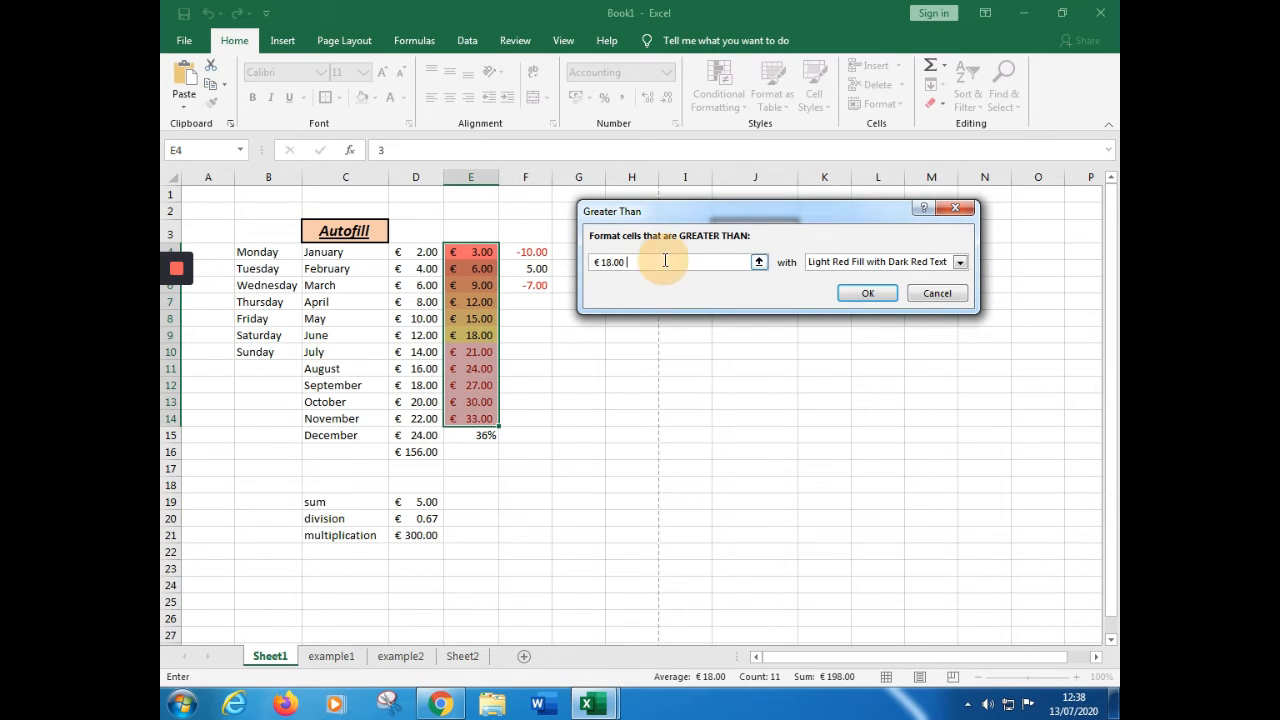
click(614, 262)
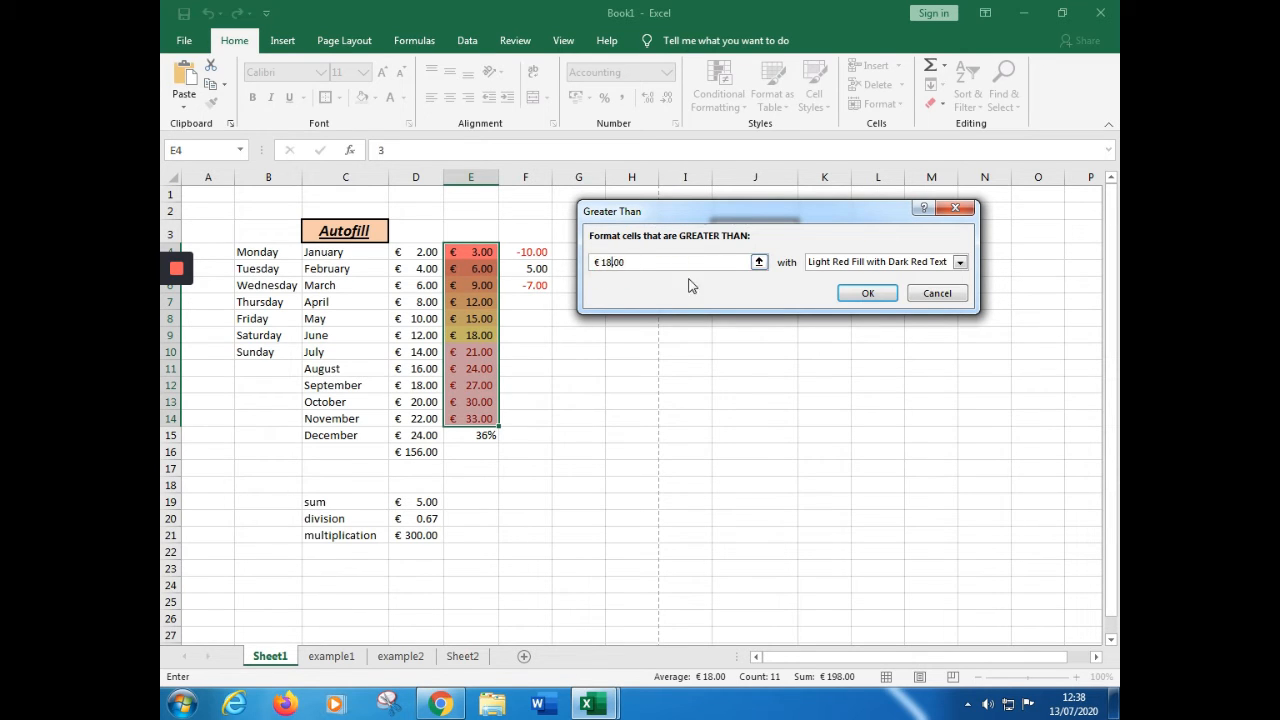
key(BackSpace)
key(BackSpace)
key(BackSpace)
text(24)
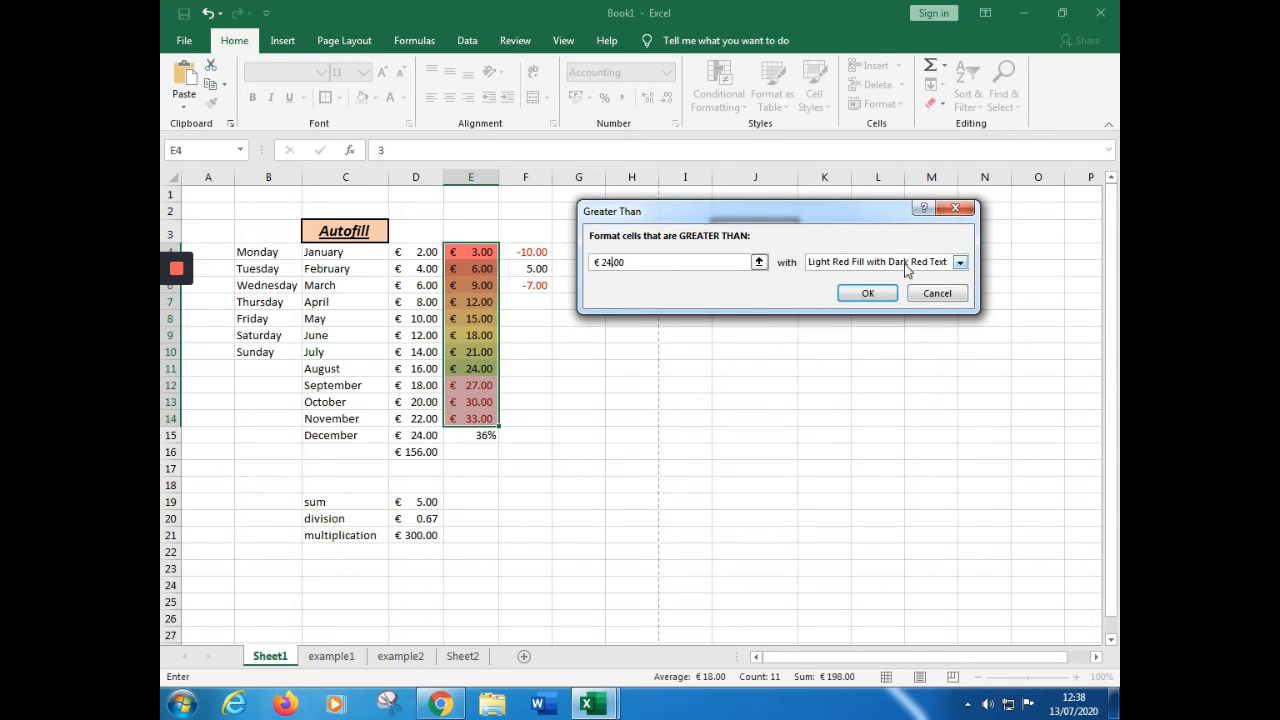
click(961, 265)
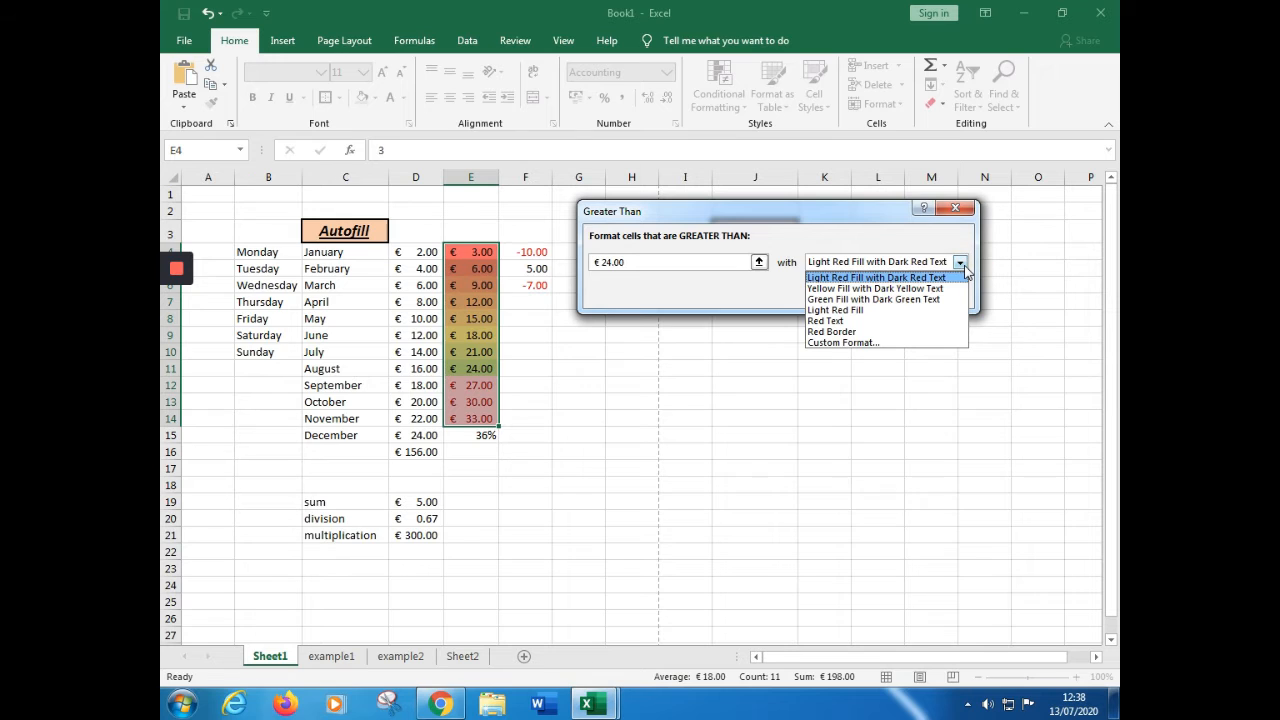
click(880, 288)
click(906, 284)
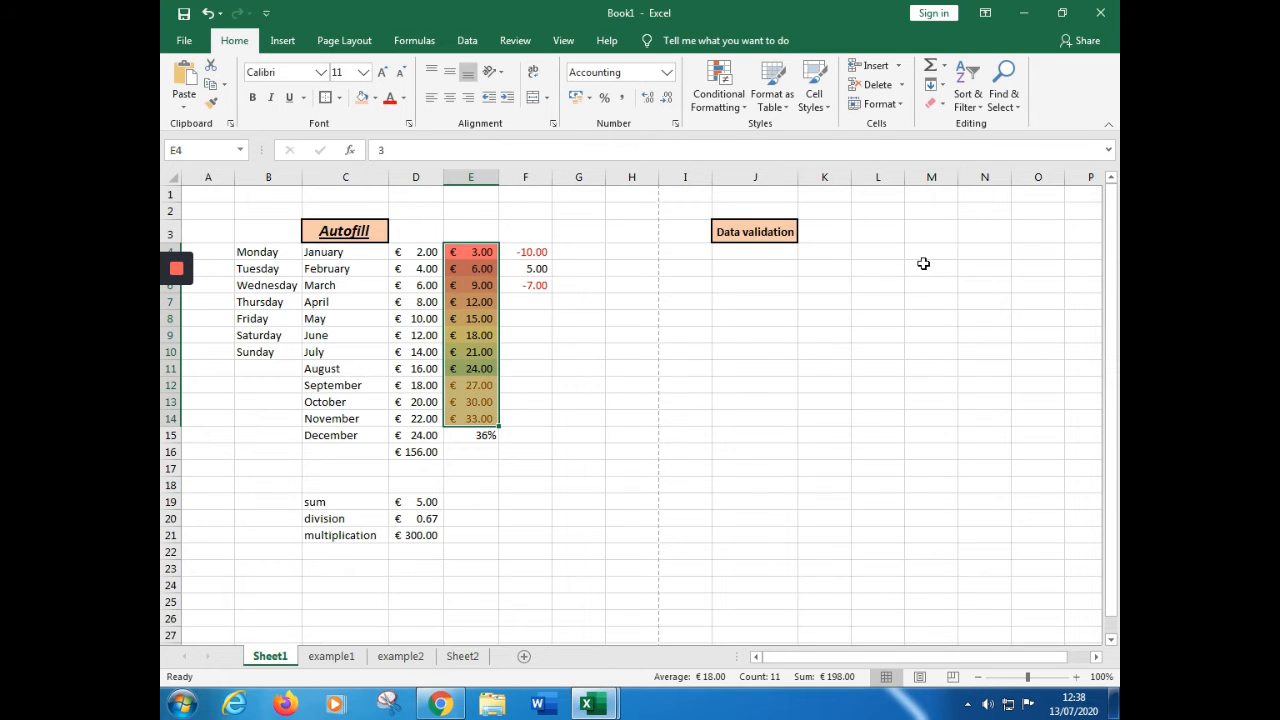
- Add a second Greater Than highlight rule to E4:E14 for values above € 21.00 with Green Fill with Dark Green Text
click(740, 100)
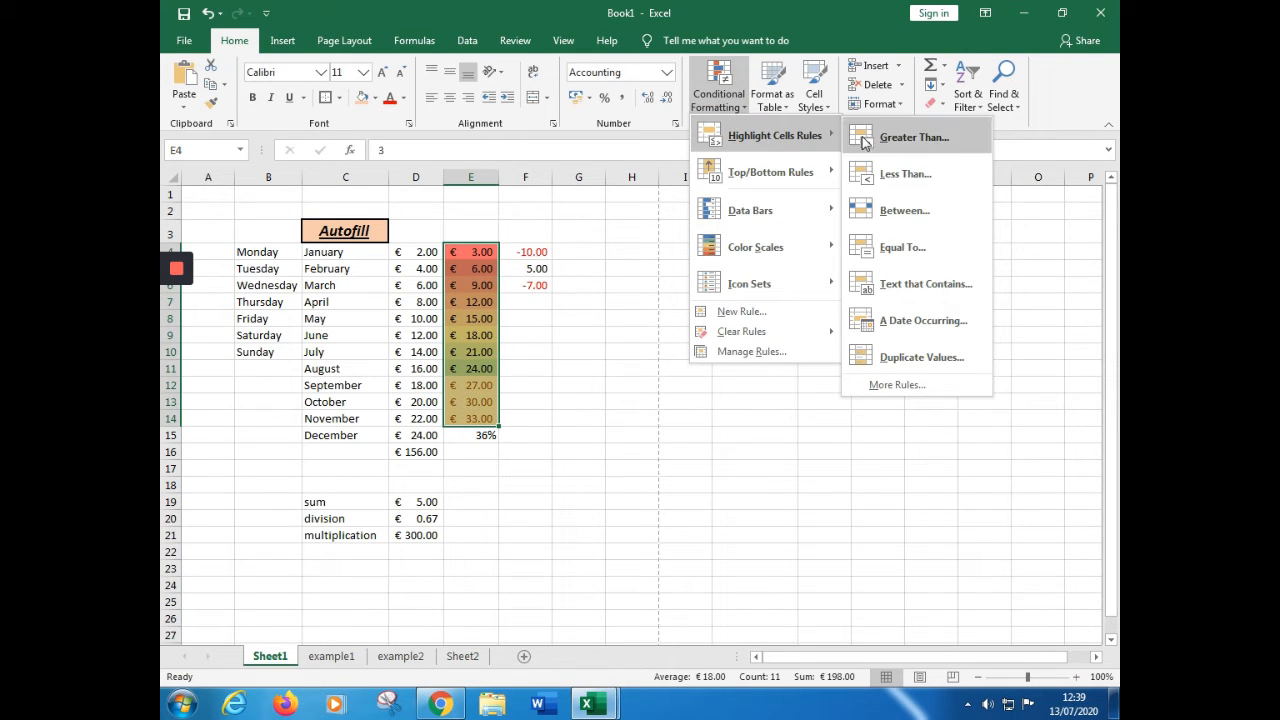
click(912, 137)
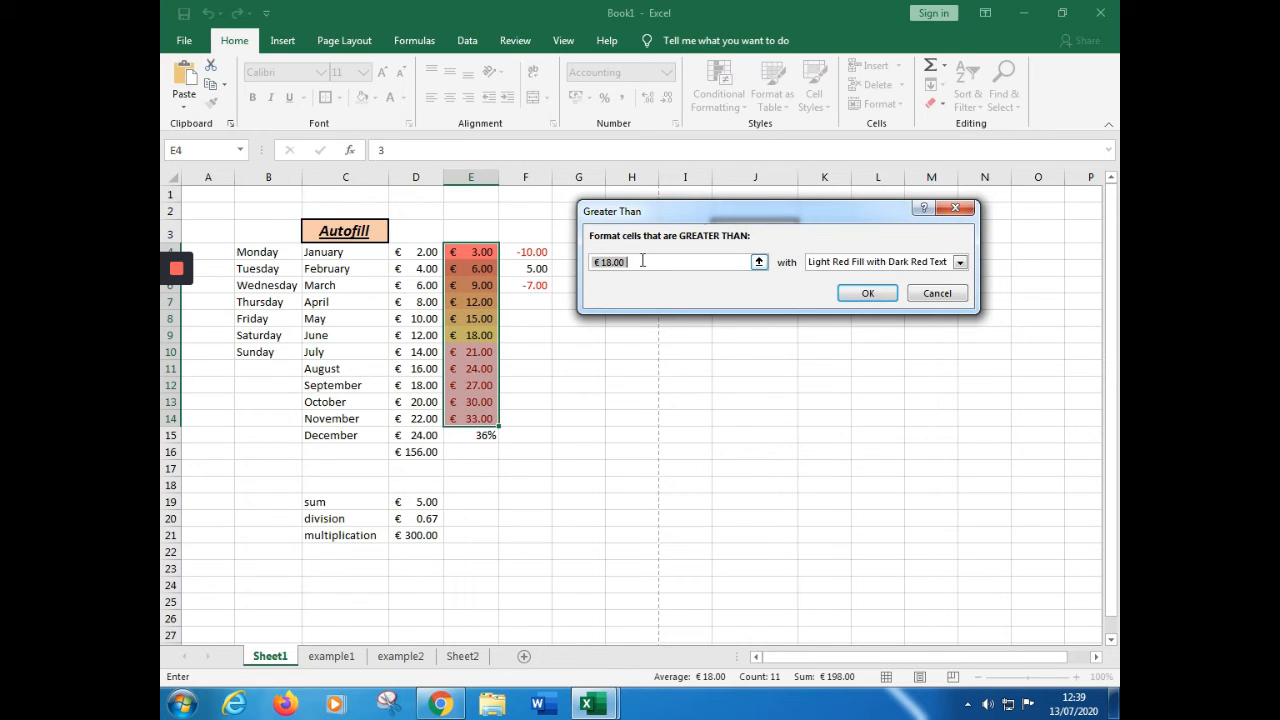
click(612, 262)
key(BackSpace)
key(BackSpace)
text(21)
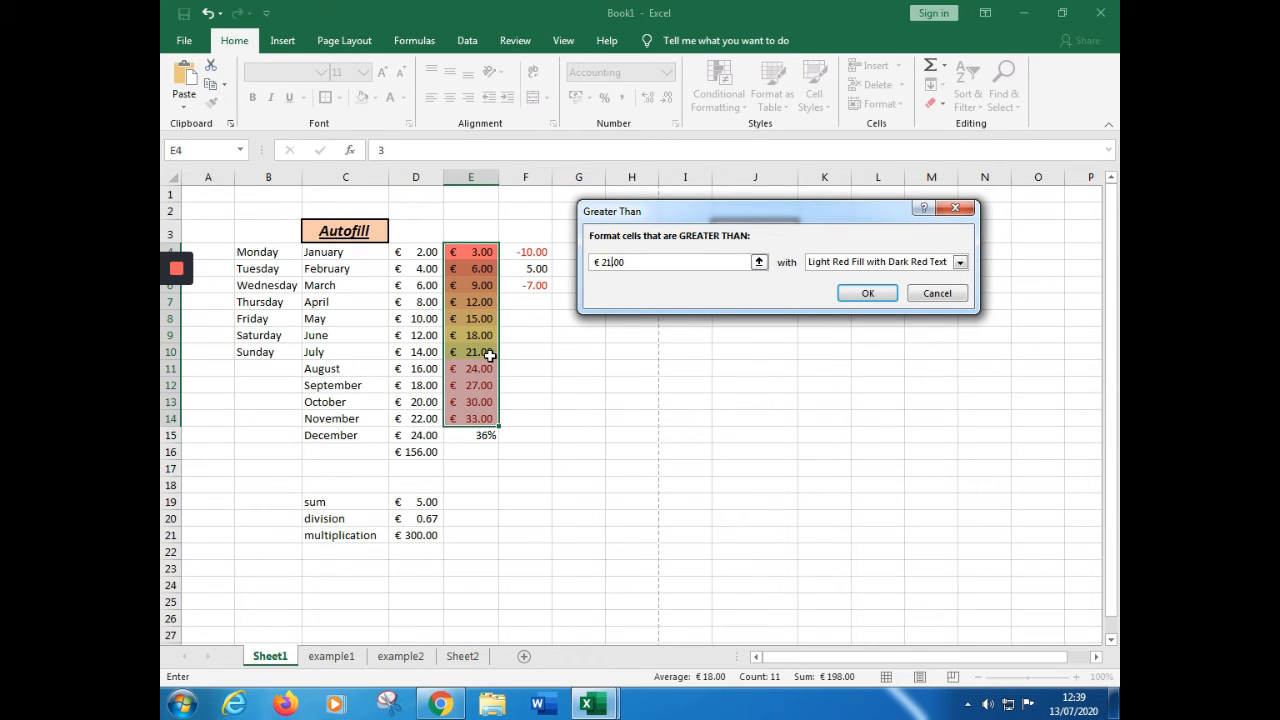
click(959, 262)
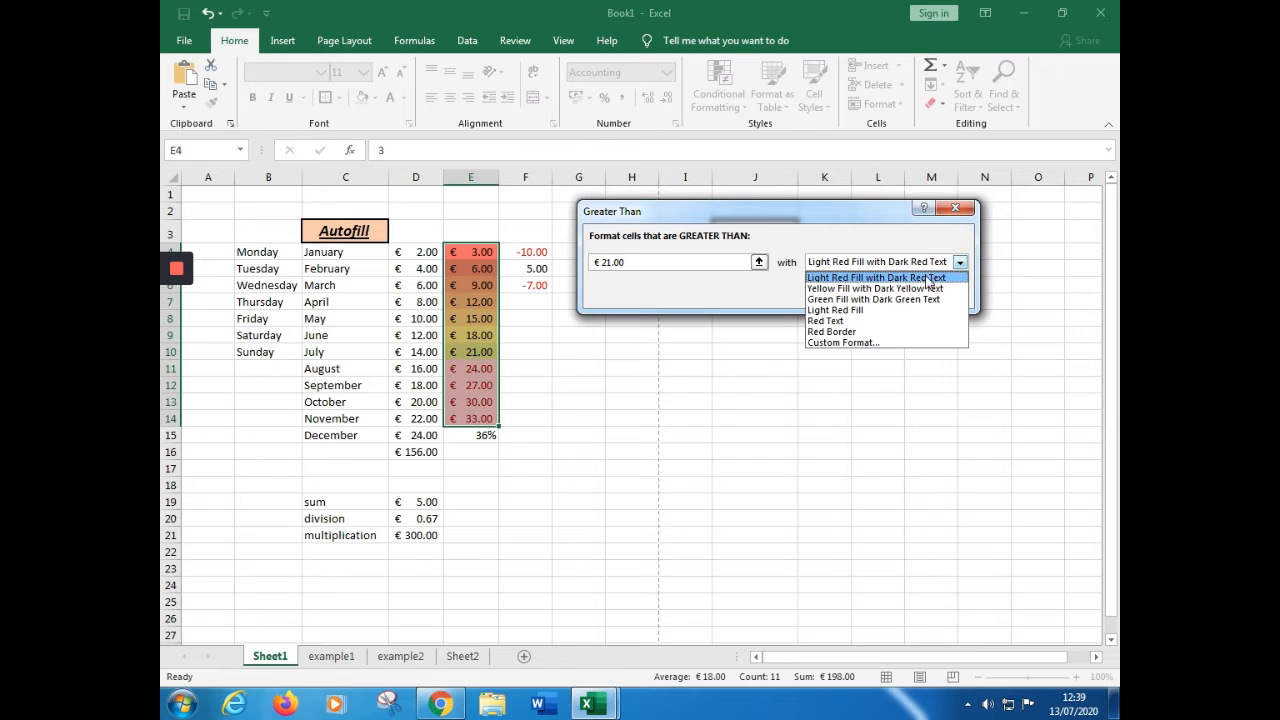
click(895, 300)
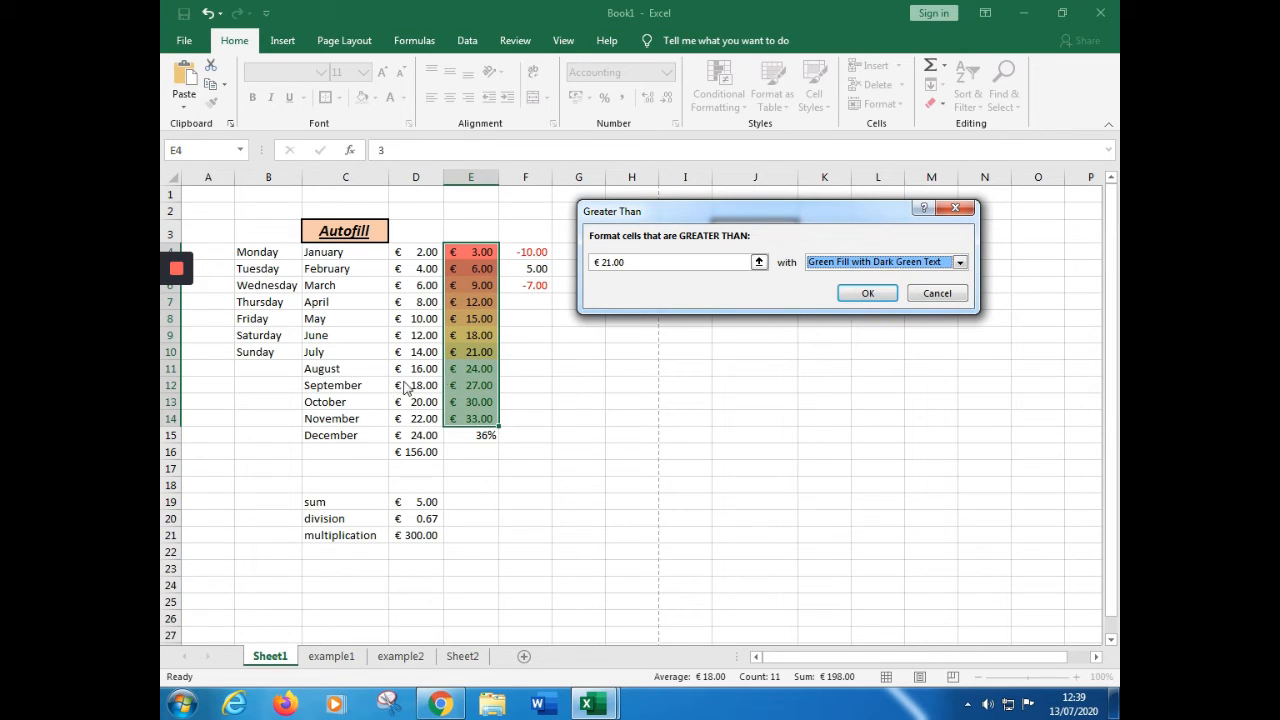
click(870, 292)
click(521, 384)
drag(476, 368, 476, 418)
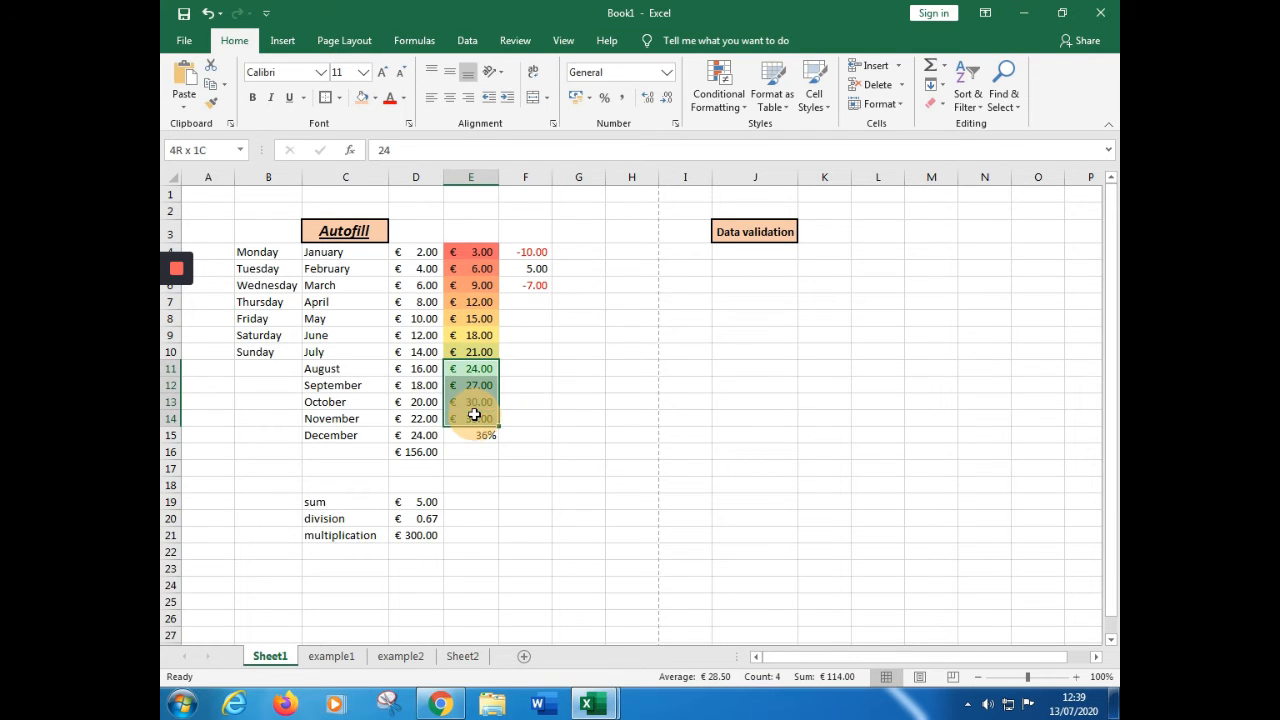
- Add a Less Than highlight rule to E4:E14 for values below € 12.00 with Light Red Fill with Dark Red Text
click(474, 251)
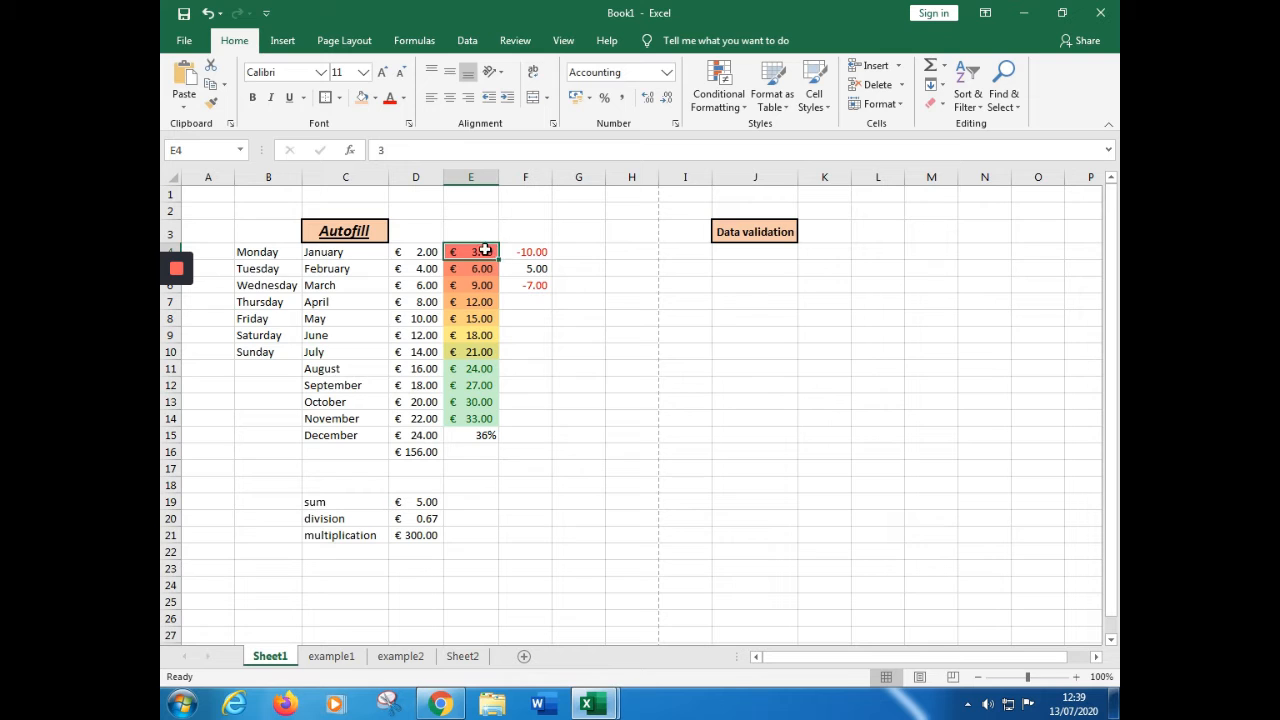
drag(486, 251, 465, 418)
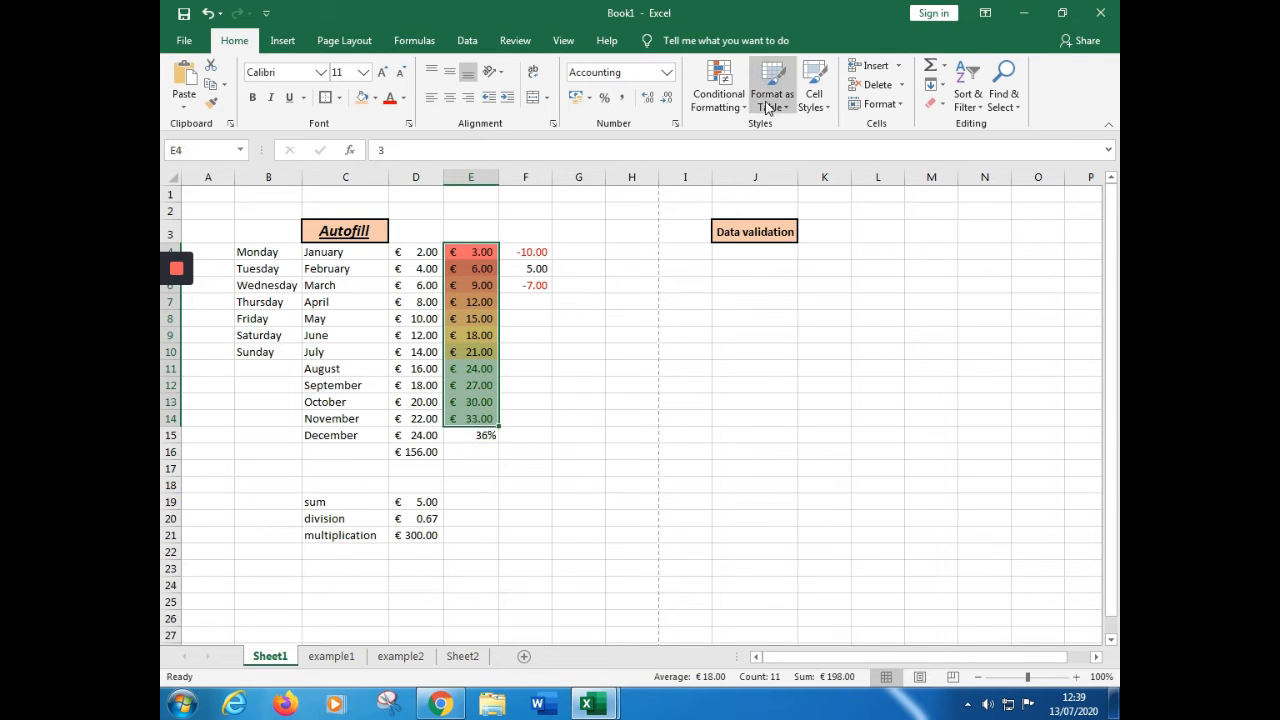
click(719, 95)
mouse_move(805, 153)
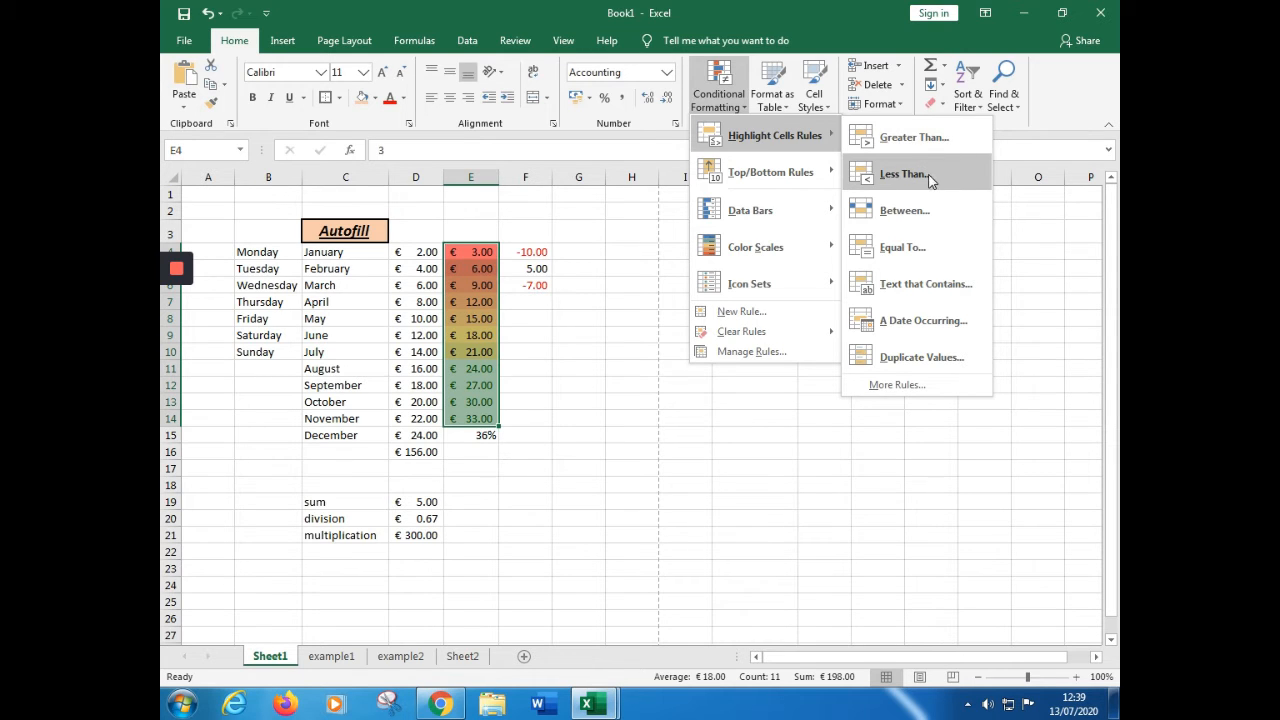
click(929, 171)
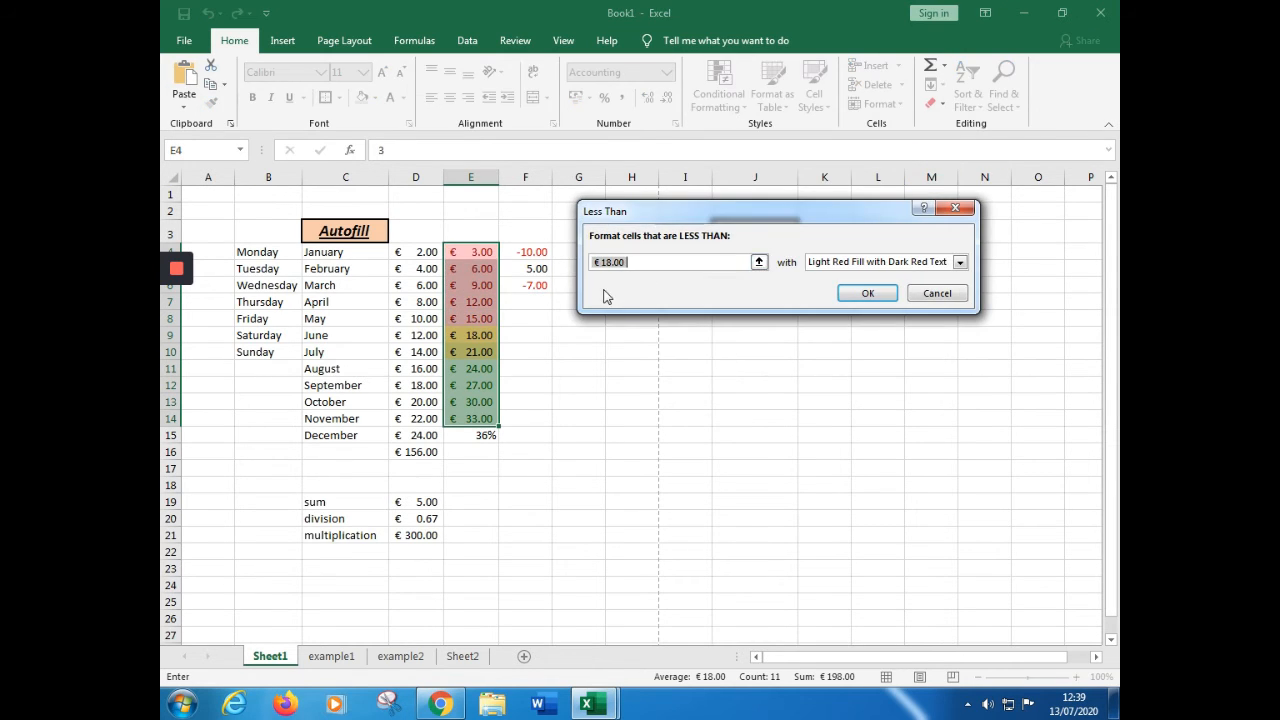
click(614, 265)
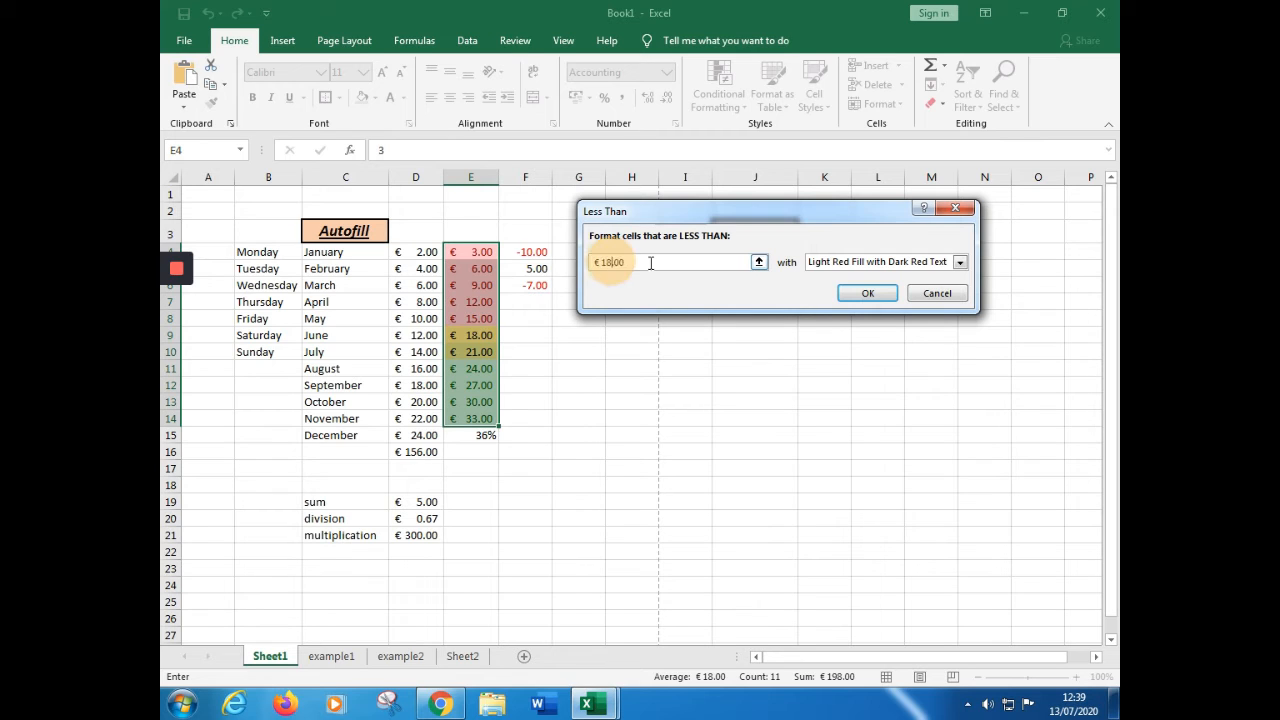
key(BackSpace)
text(2)
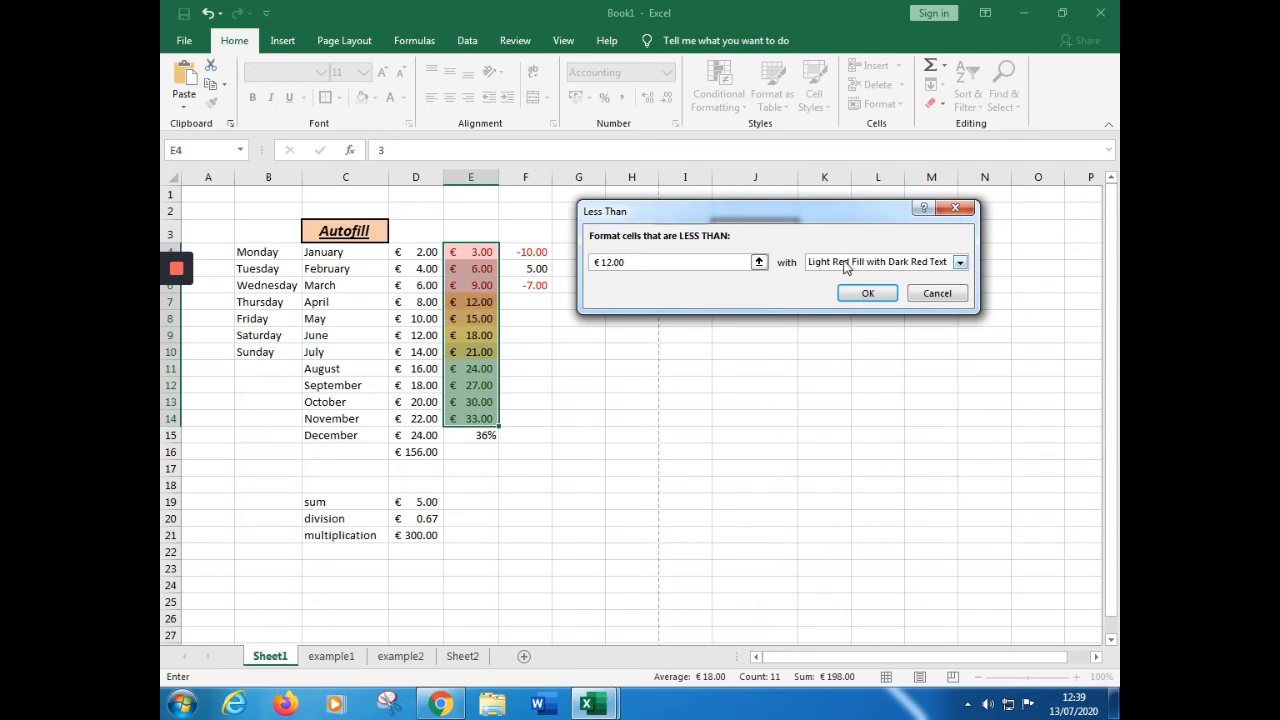
click(960, 263)
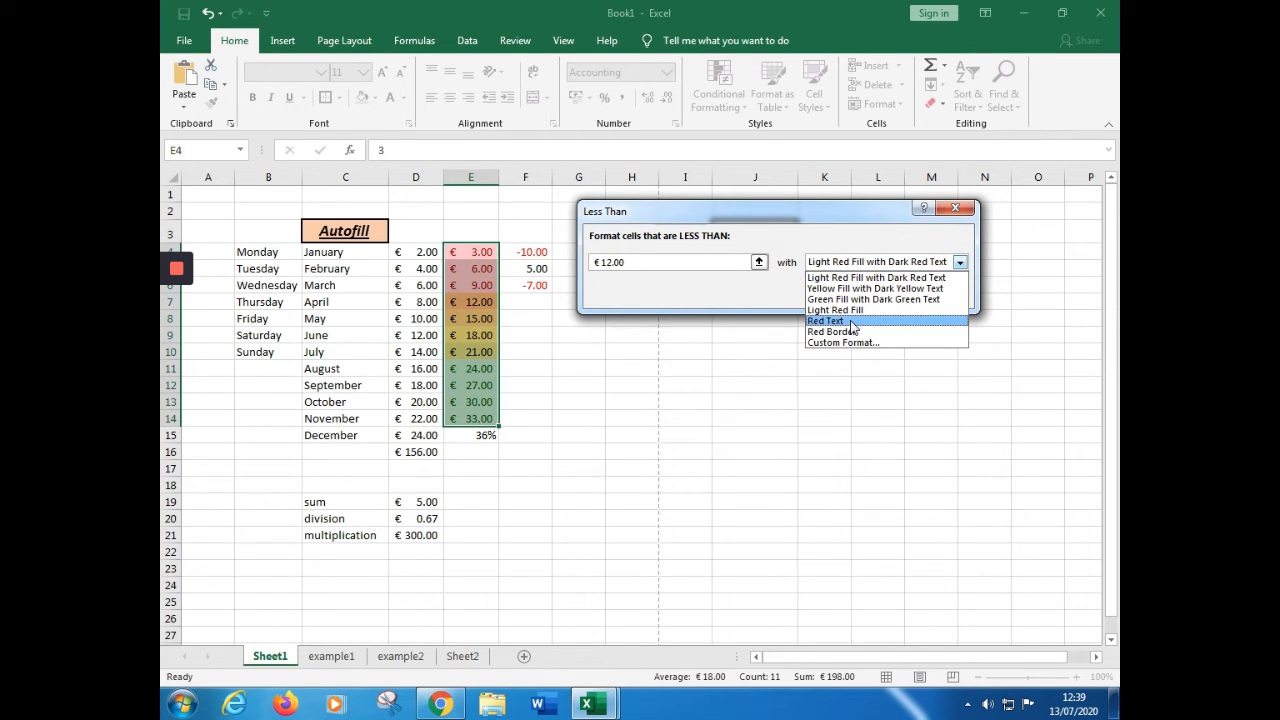
click(857, 279)
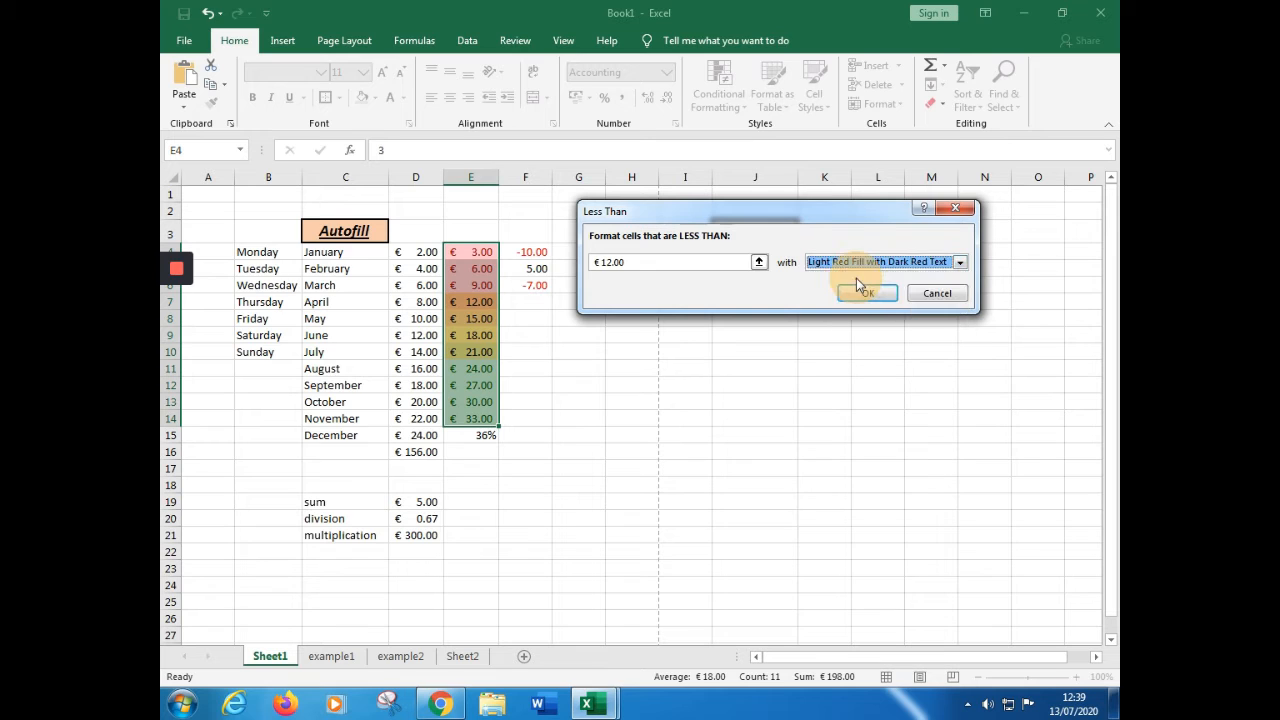
click(872, 296)
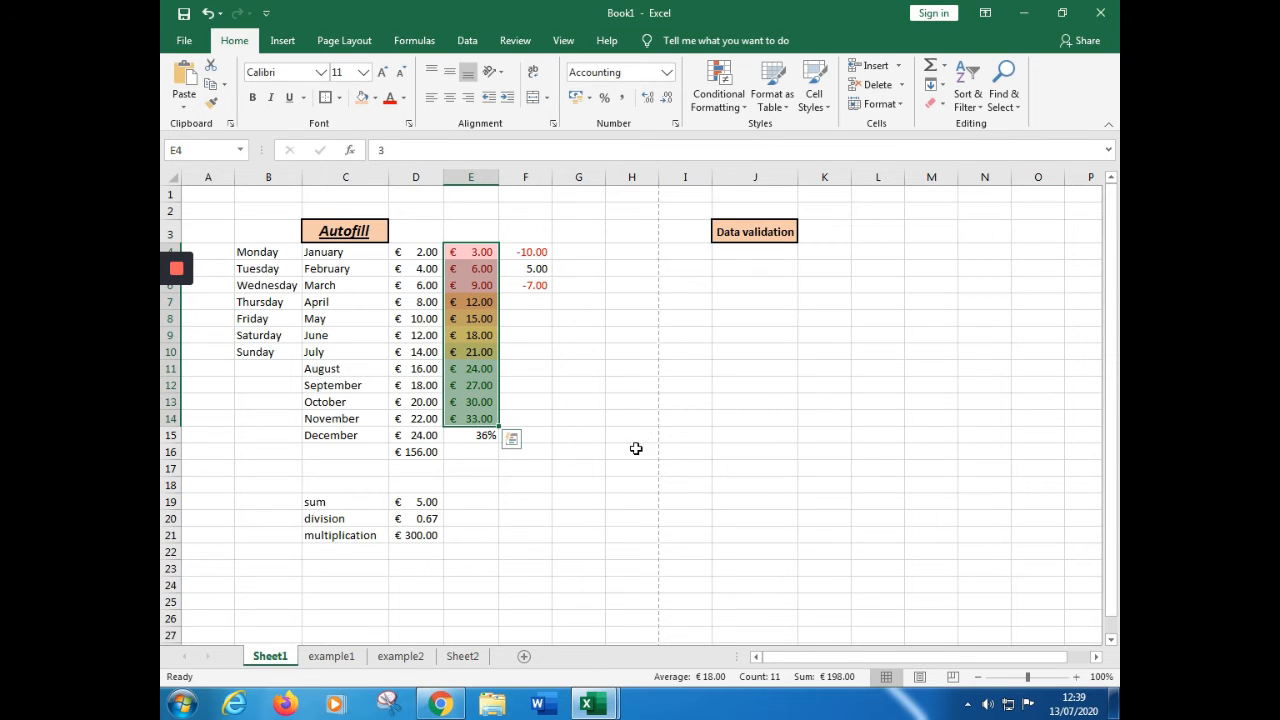
click(583, 362)
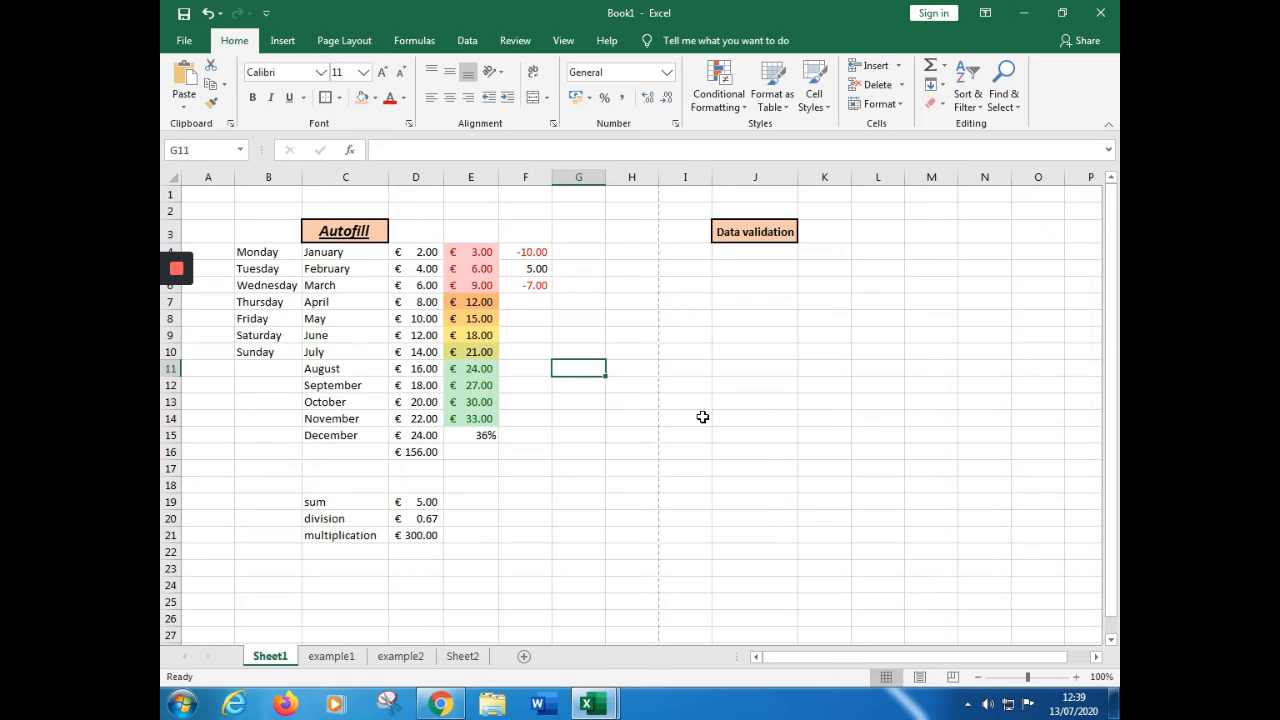
- Set the data validation criteria of cell J5, below the Data validation heading, to allow whole numbers
click(772, 230)
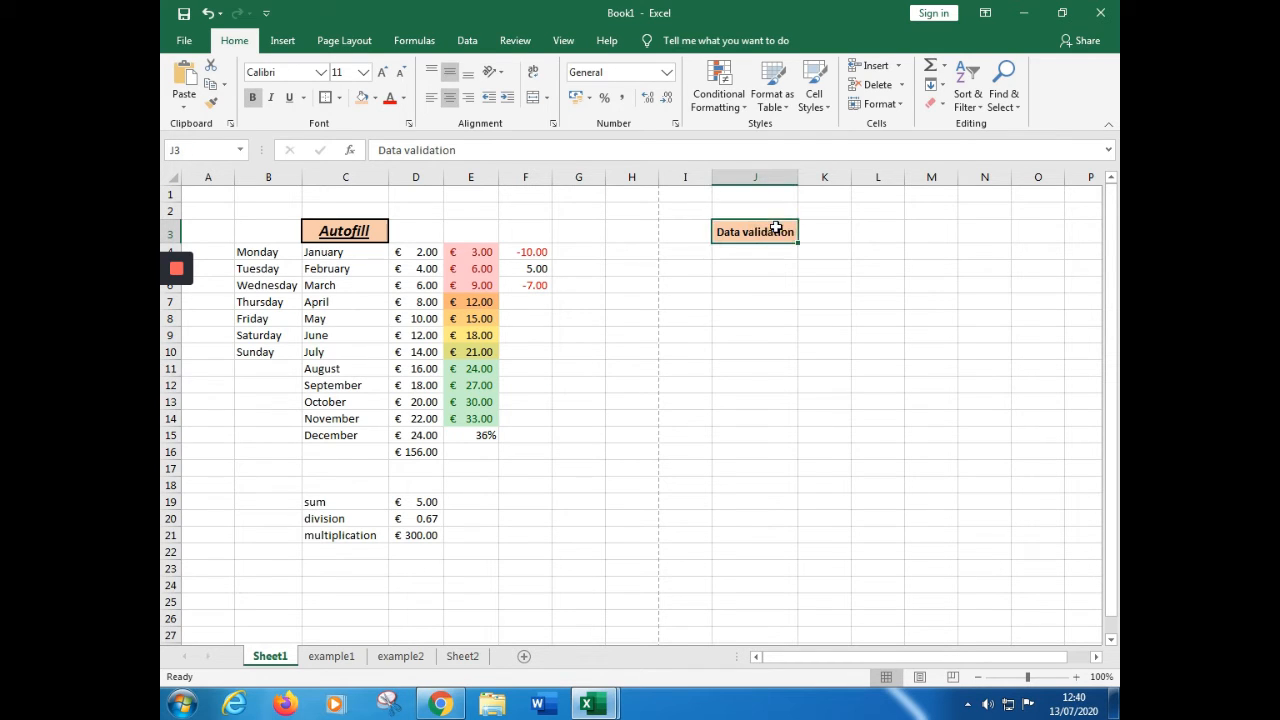
click(769, 304)
click(765, 266)
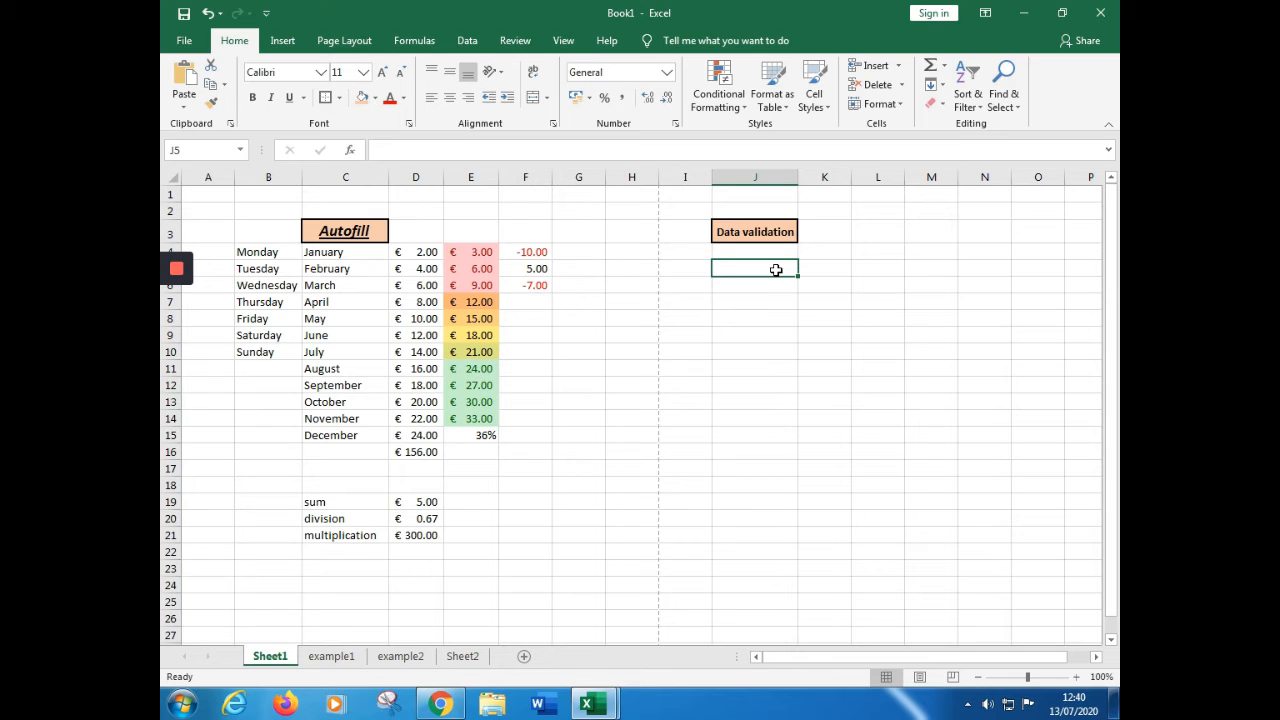
click(467, 40)
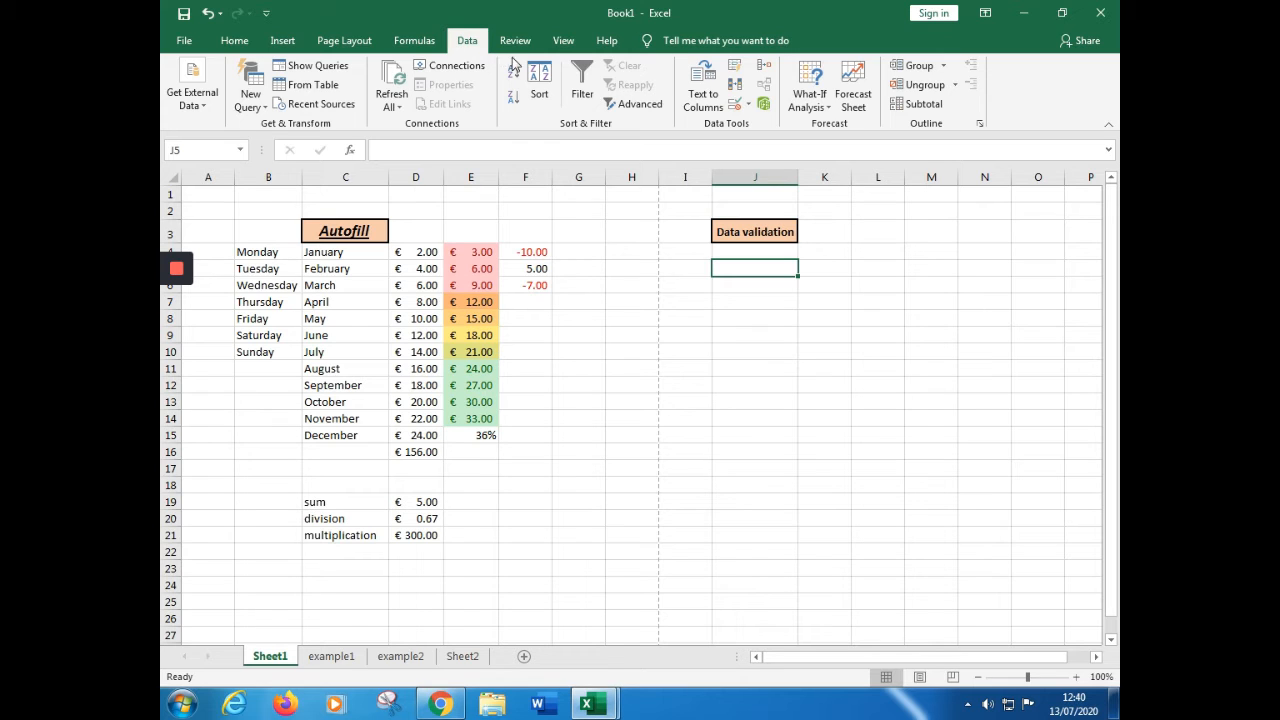
click(735, 104)
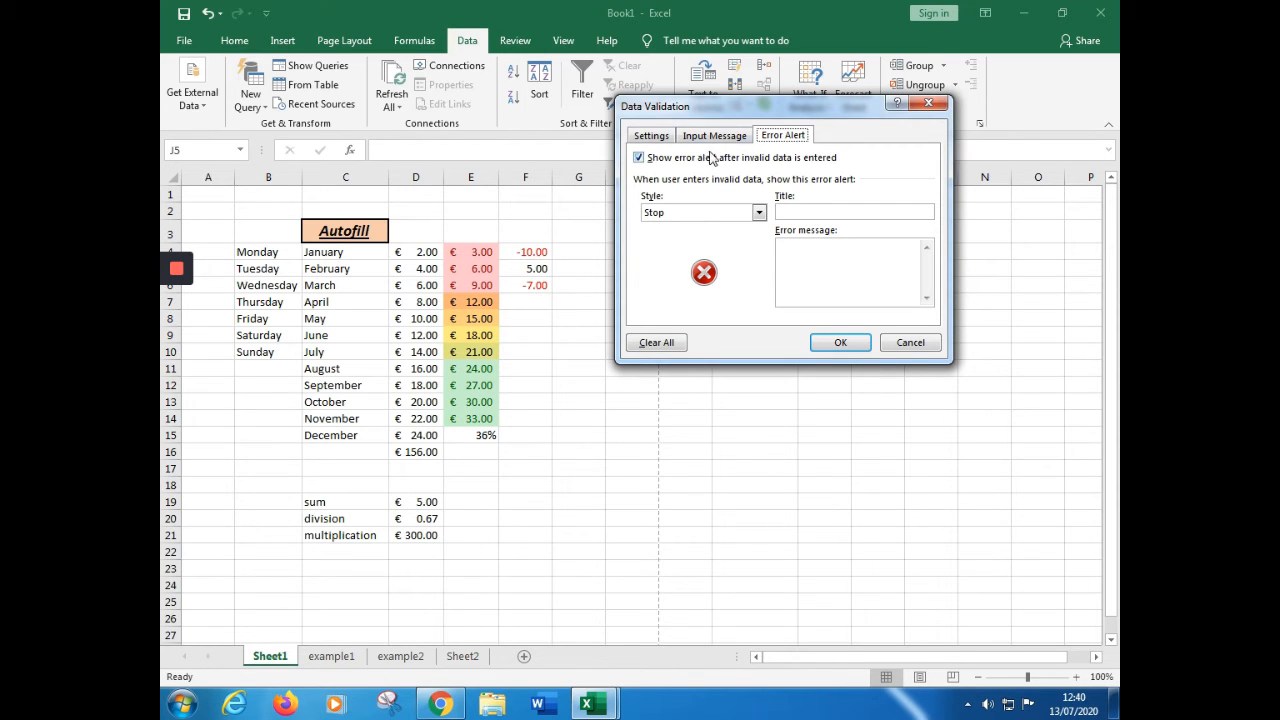
drag(705, 110, 699, 205)
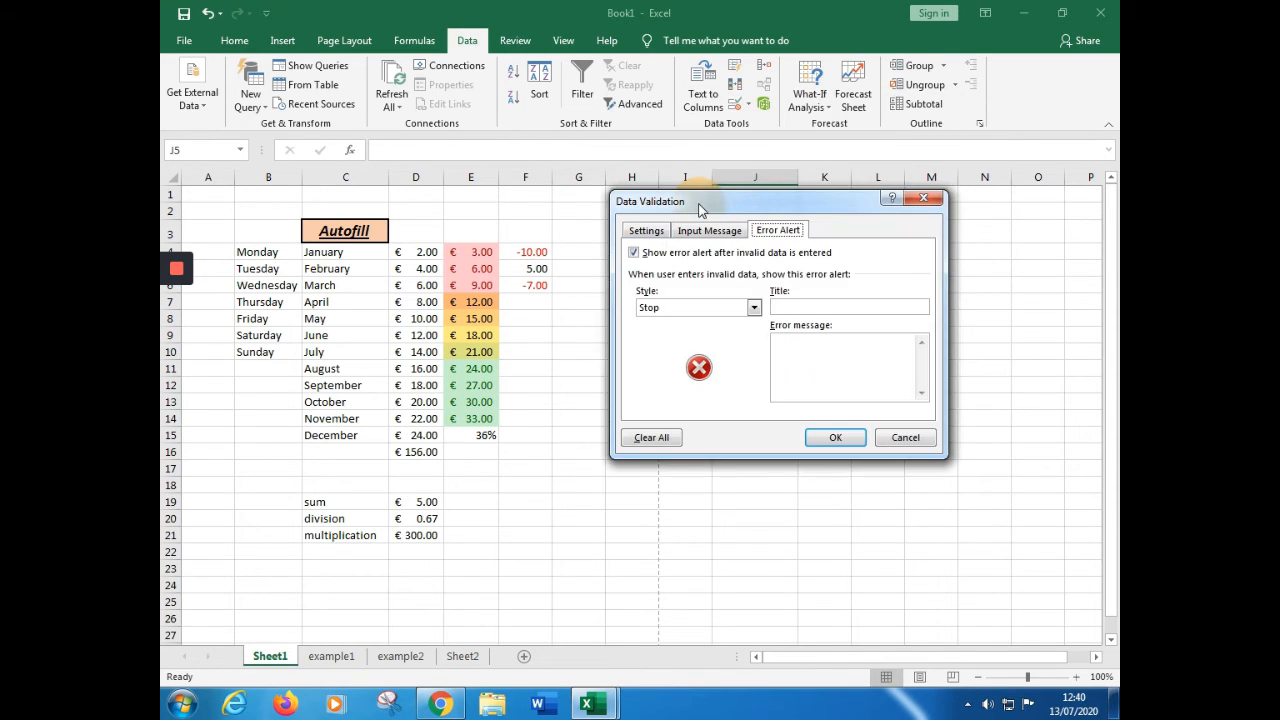
click(643, 232)
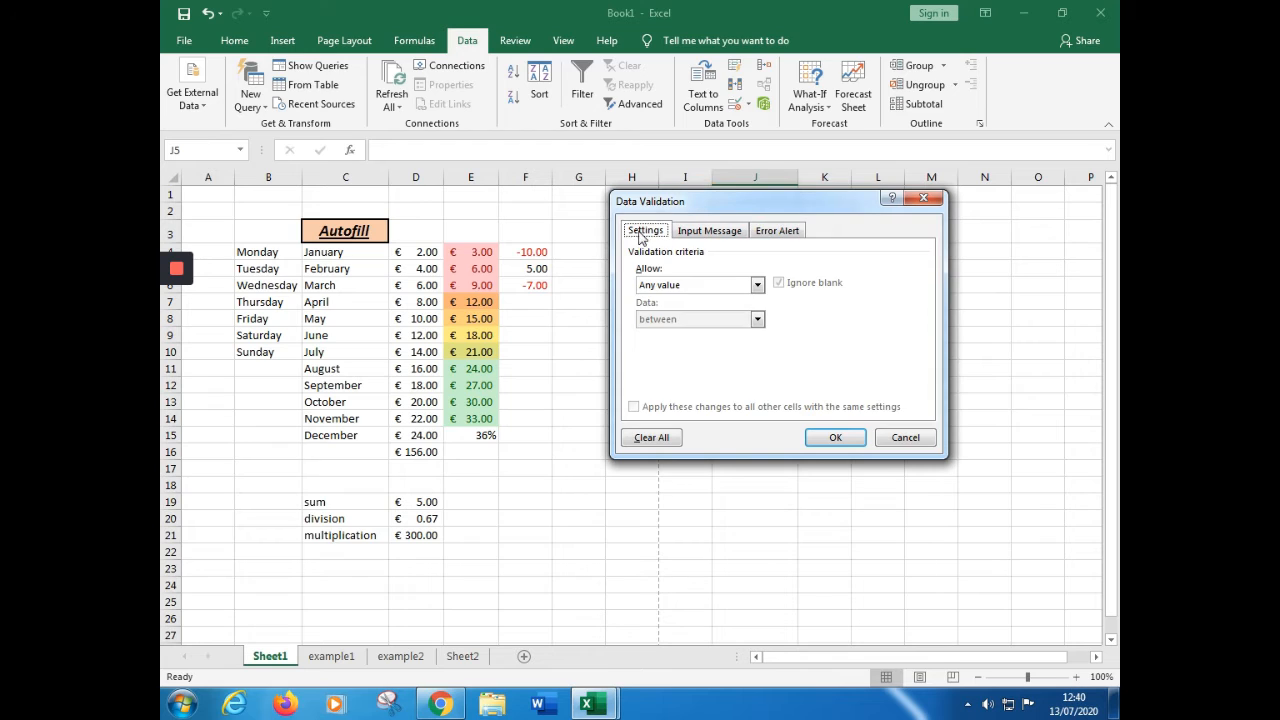
click(758, 287)
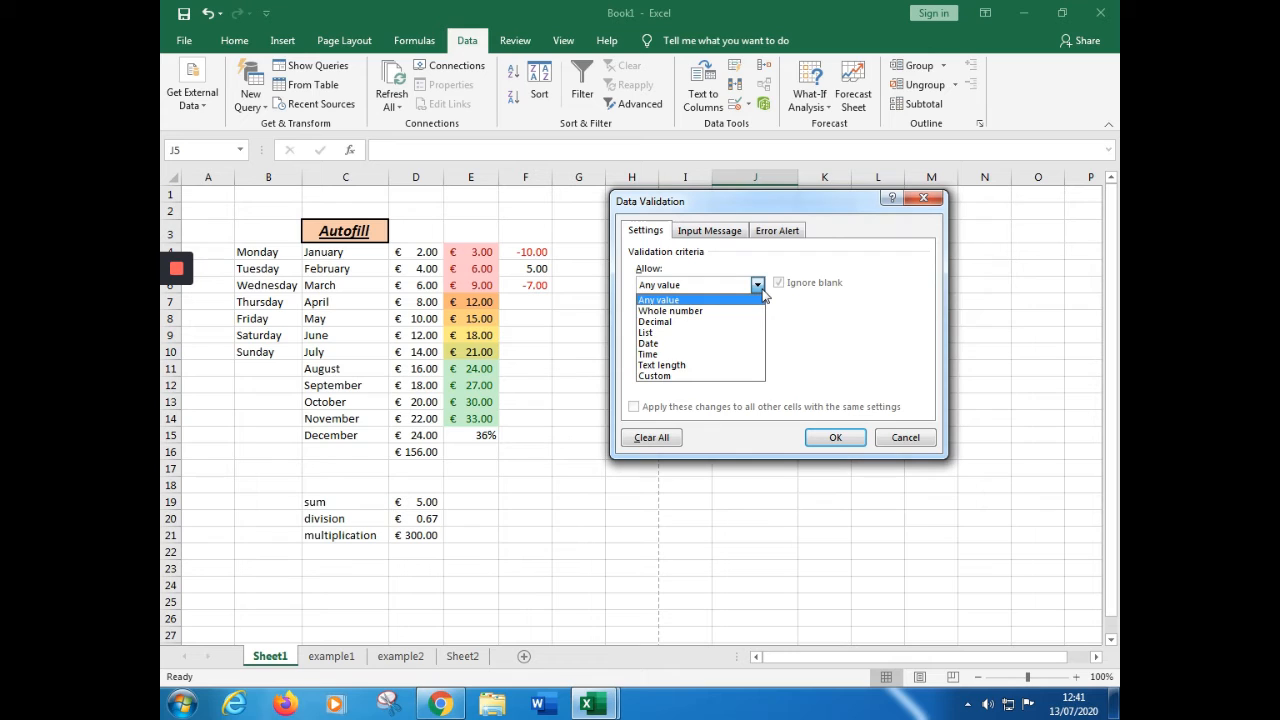
click(738, 311)
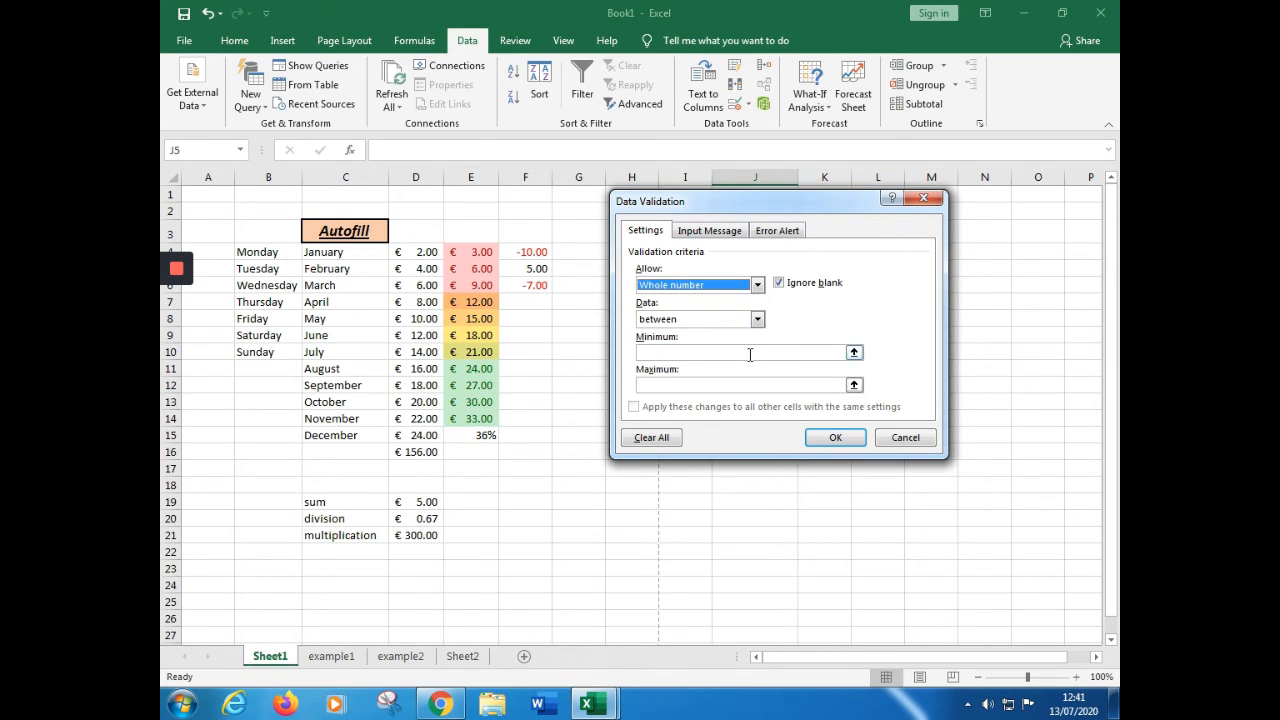
- Limit the allowed whole numbers to a minimum of 0 and a maximum of 1000
click(748, 353)
text(0)
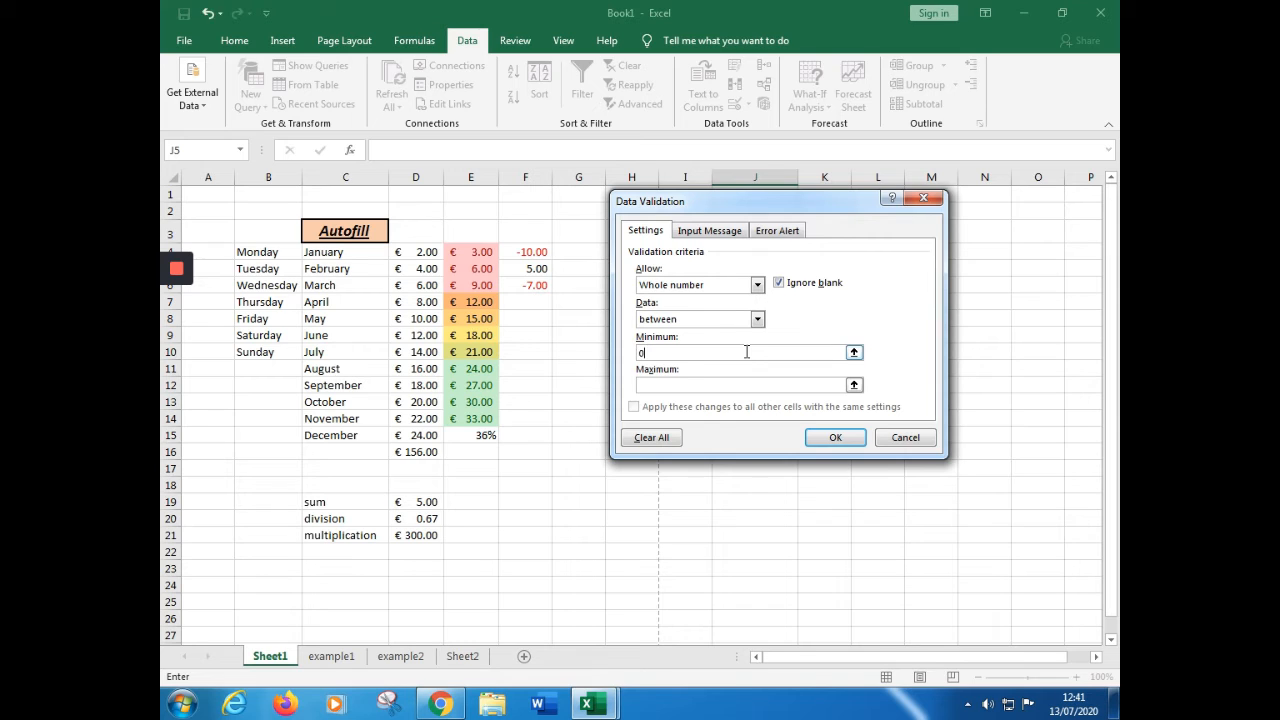
click(767, 385)
text(1000)
- Give the validation an input message titled "Number of items sold" with the text "Number of items sold in february"
click(727, 230)
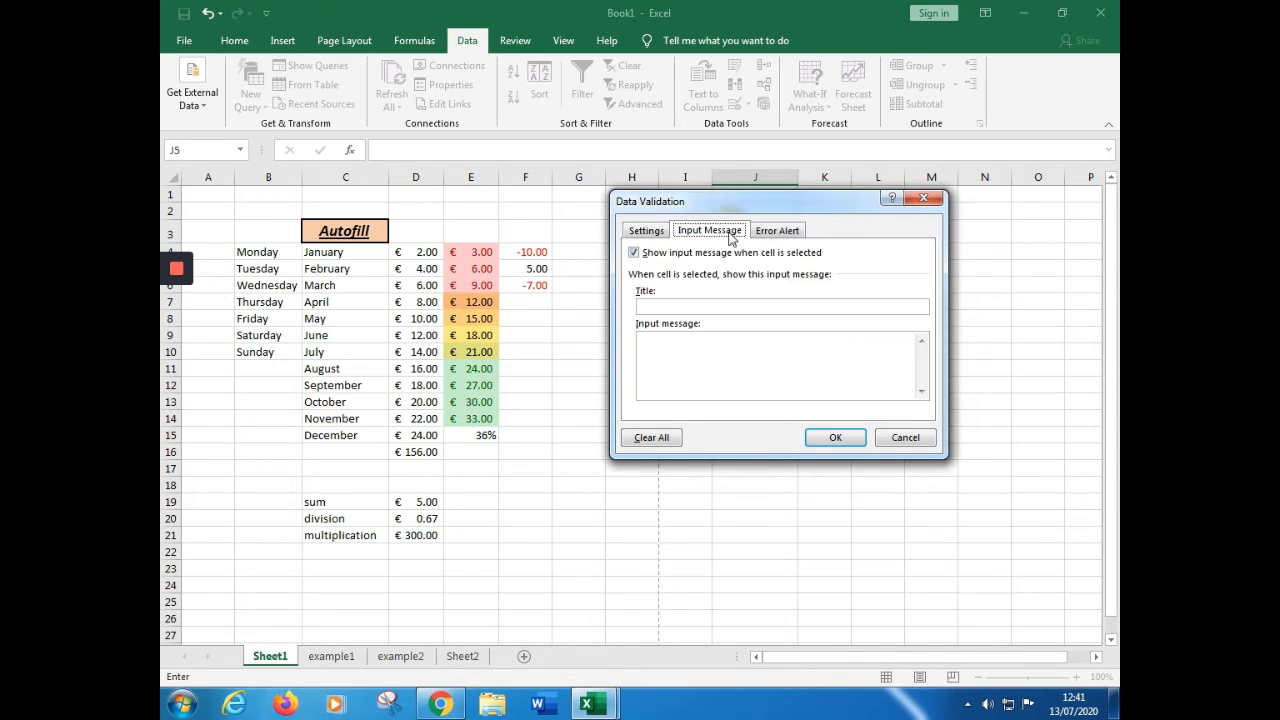
click(720, 305)
text(Number)
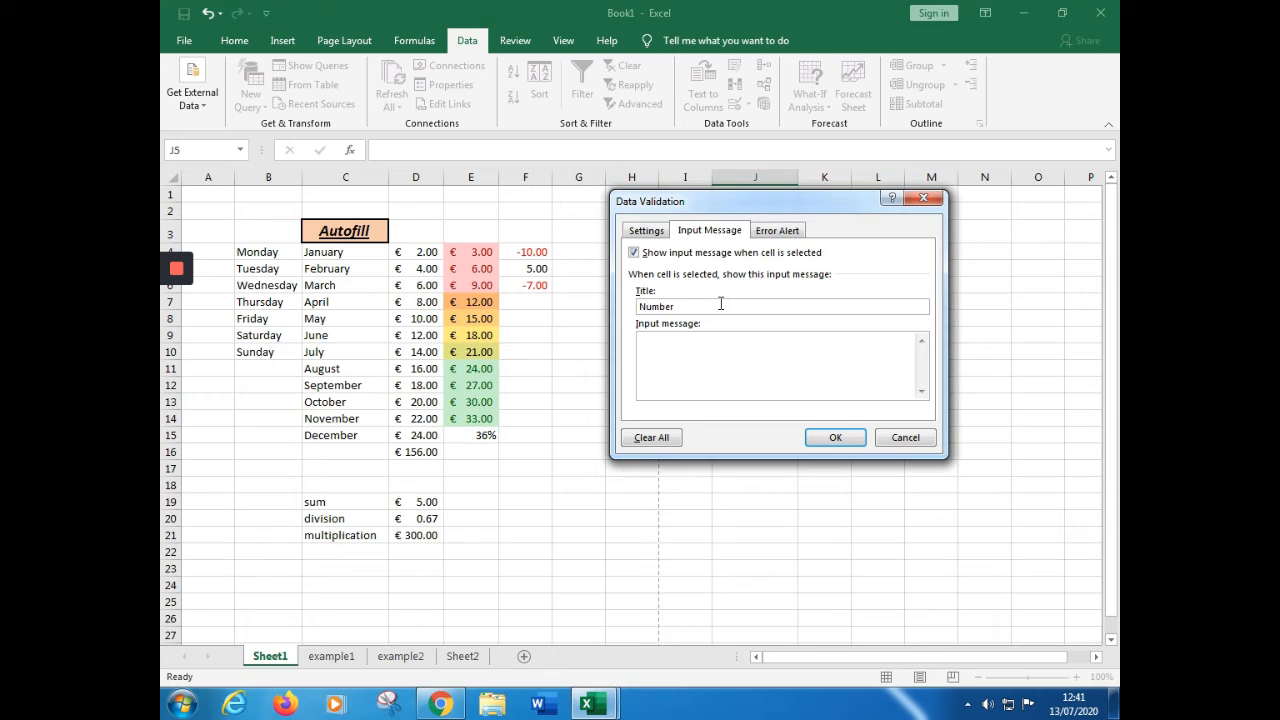
text( of items sold)
click(843, 347)
text(Number of items sold in februe)
key(BackSpace)
text(ary)
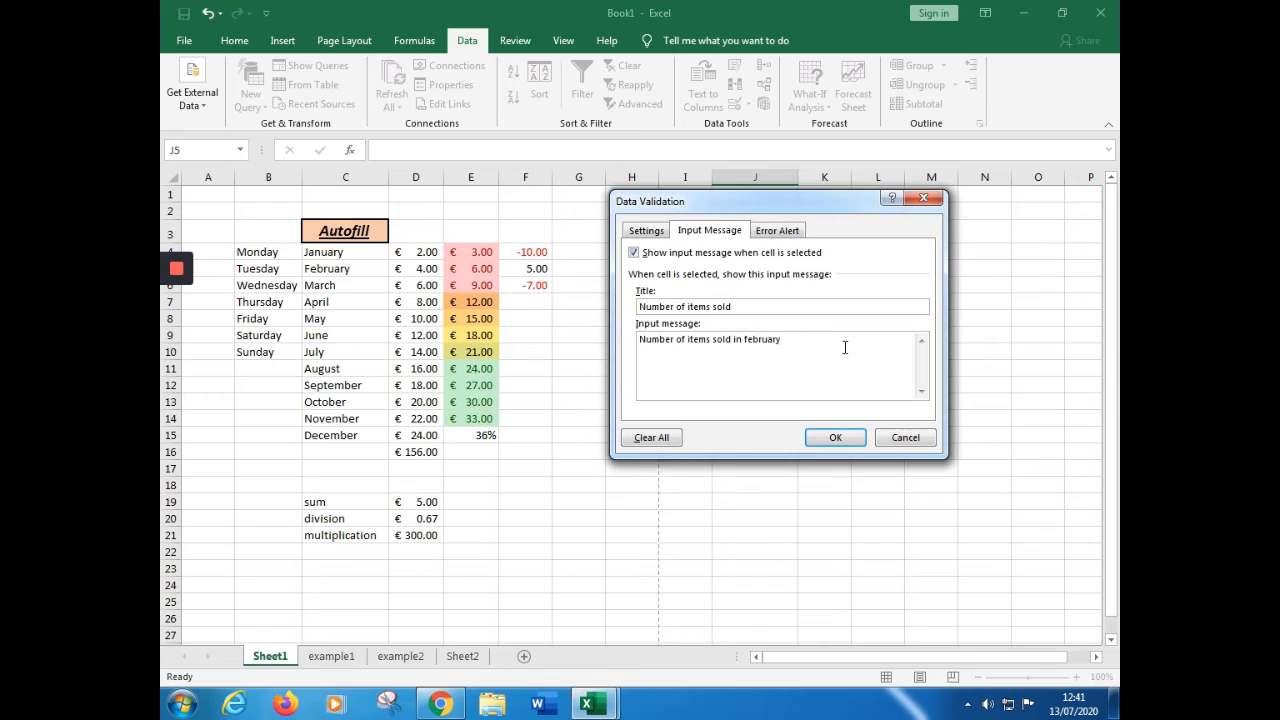
- Give the validation of J5 an error alert titled "Only whole numbers" with the message "we are looking for whole items", and apply it
click(797, 230)
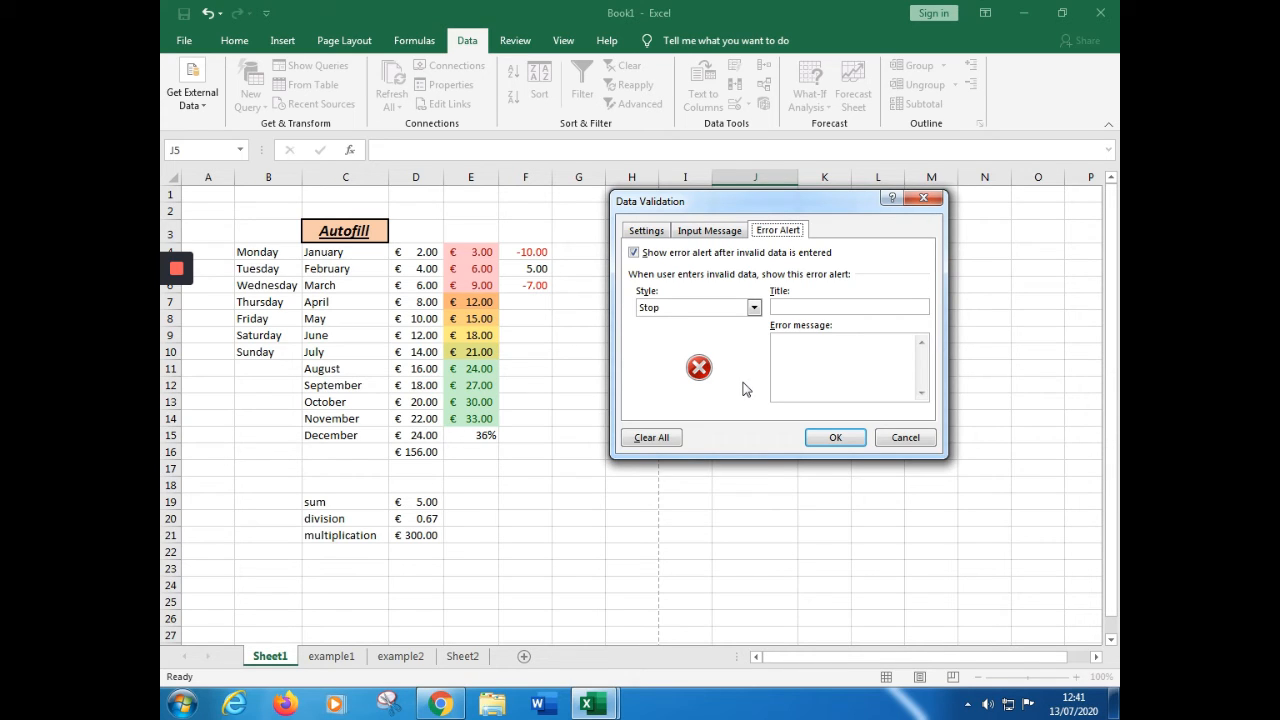
click(818, 307)
text(Only whole numbers)
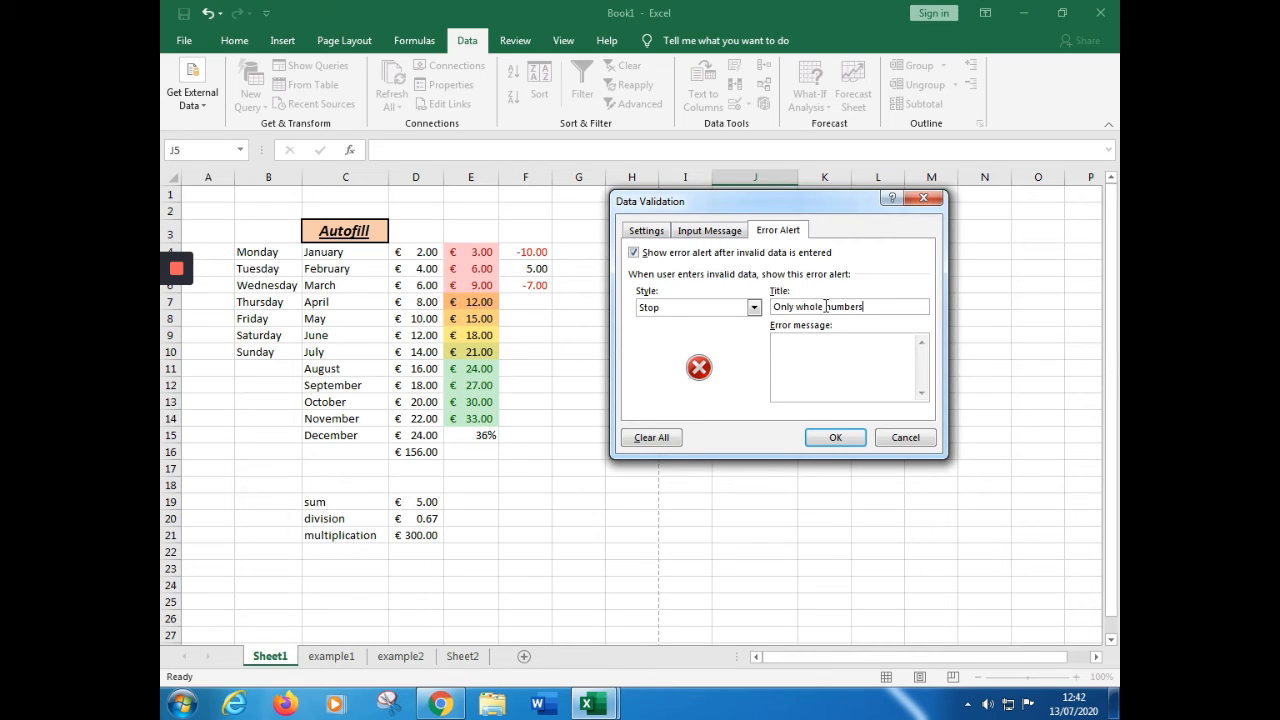
click(835, 348)
text(we are looking for whole items)
click(835, 437)
click(1013, 557)
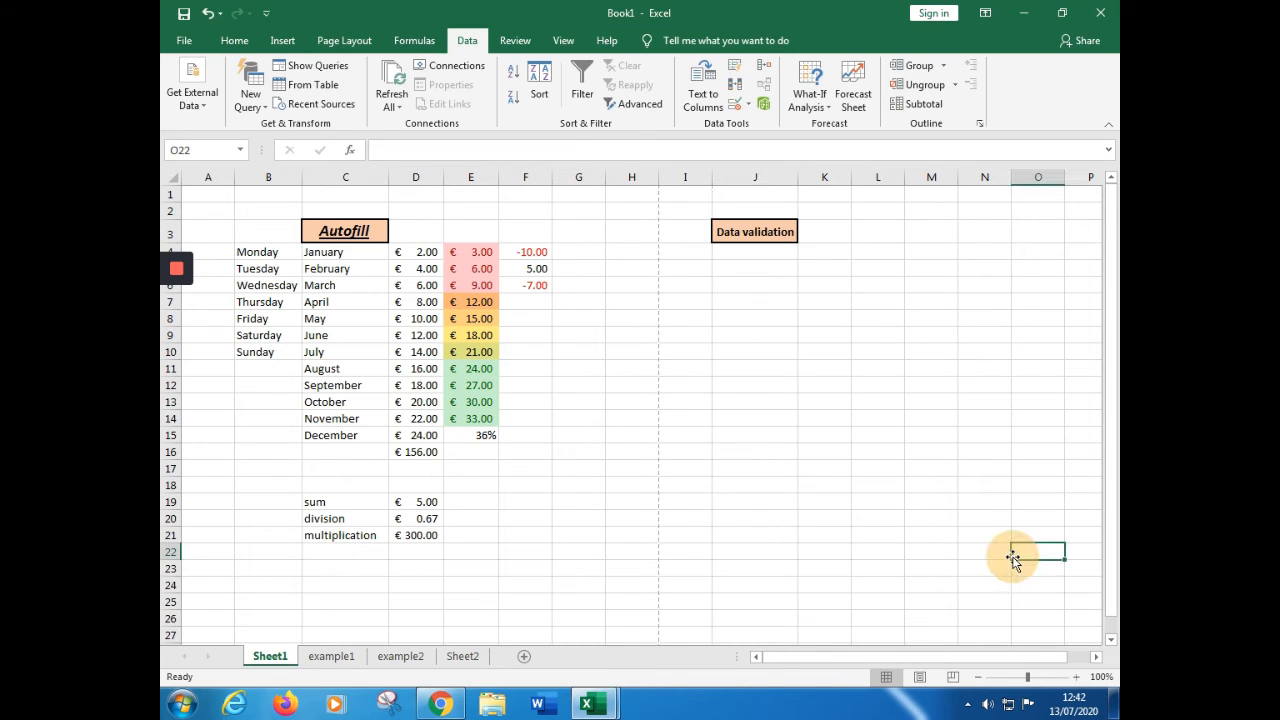
- Enter 8 in cell J5 below the Data validation heading
click(763, 270)
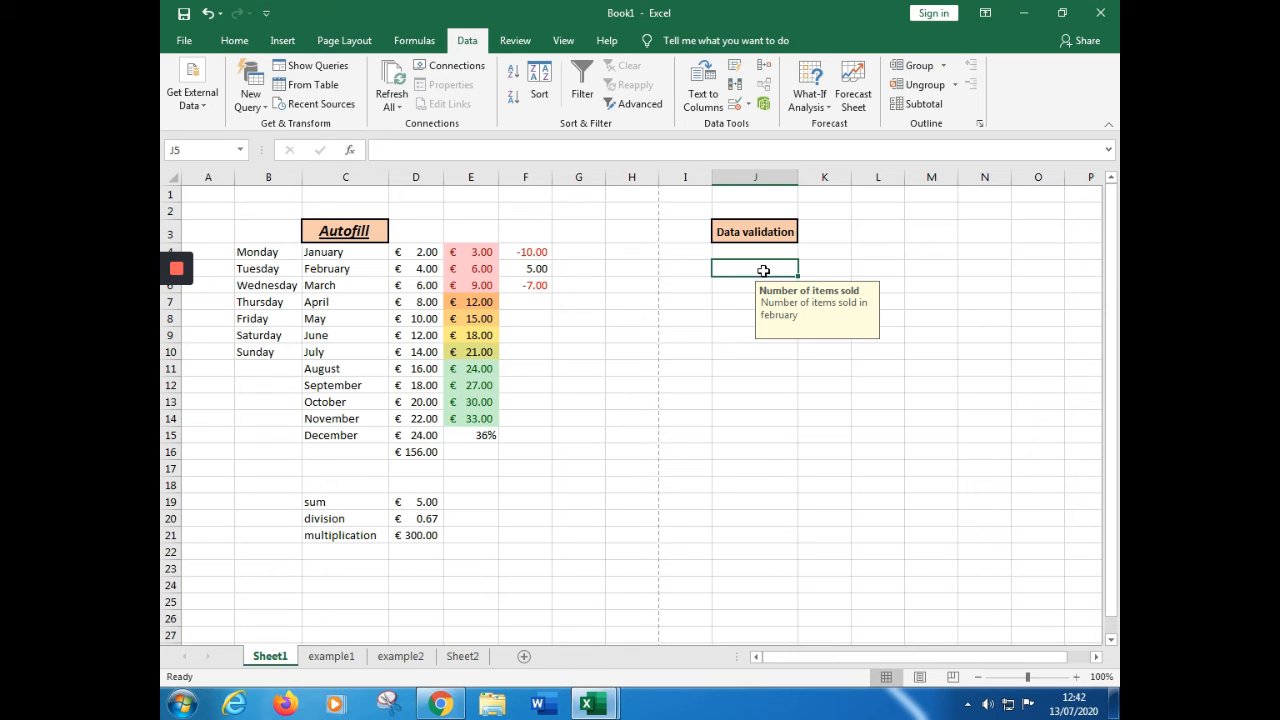
text(8)
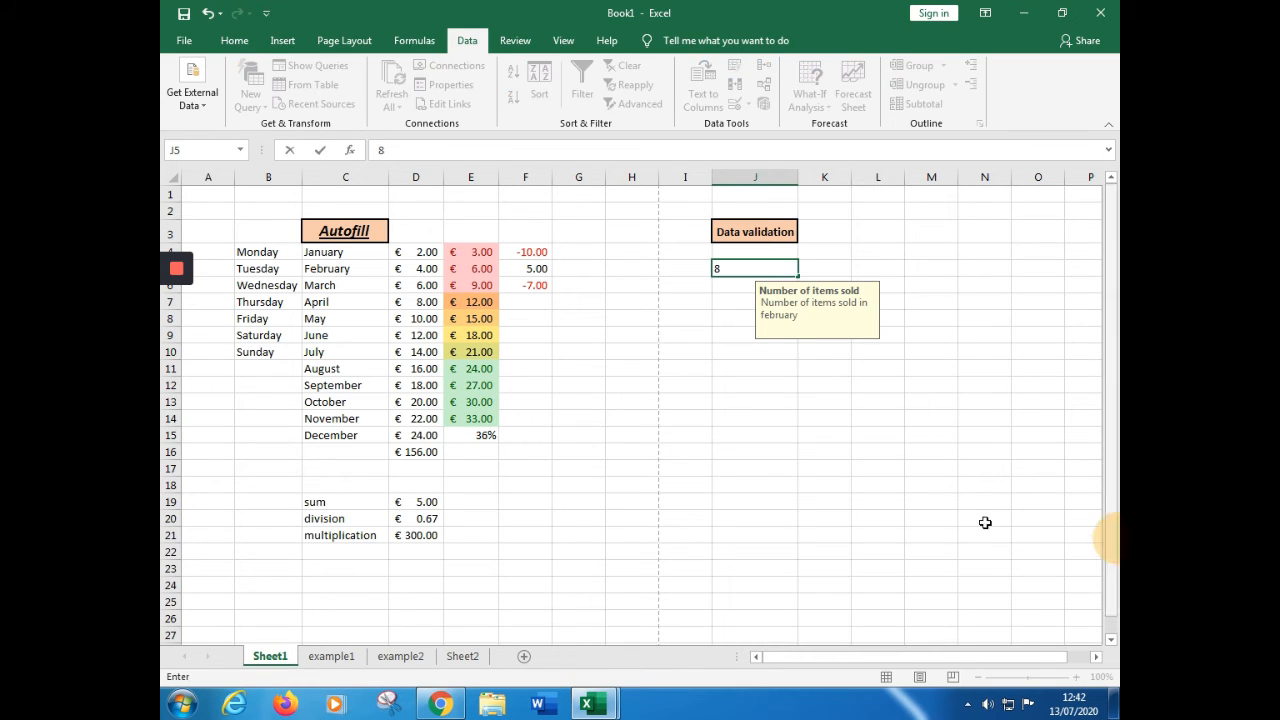
click(923, 513)
- Try to enter the decimal value 8.3 in cell J5 to test the validation rule, and discard the entry
click(762, 270)
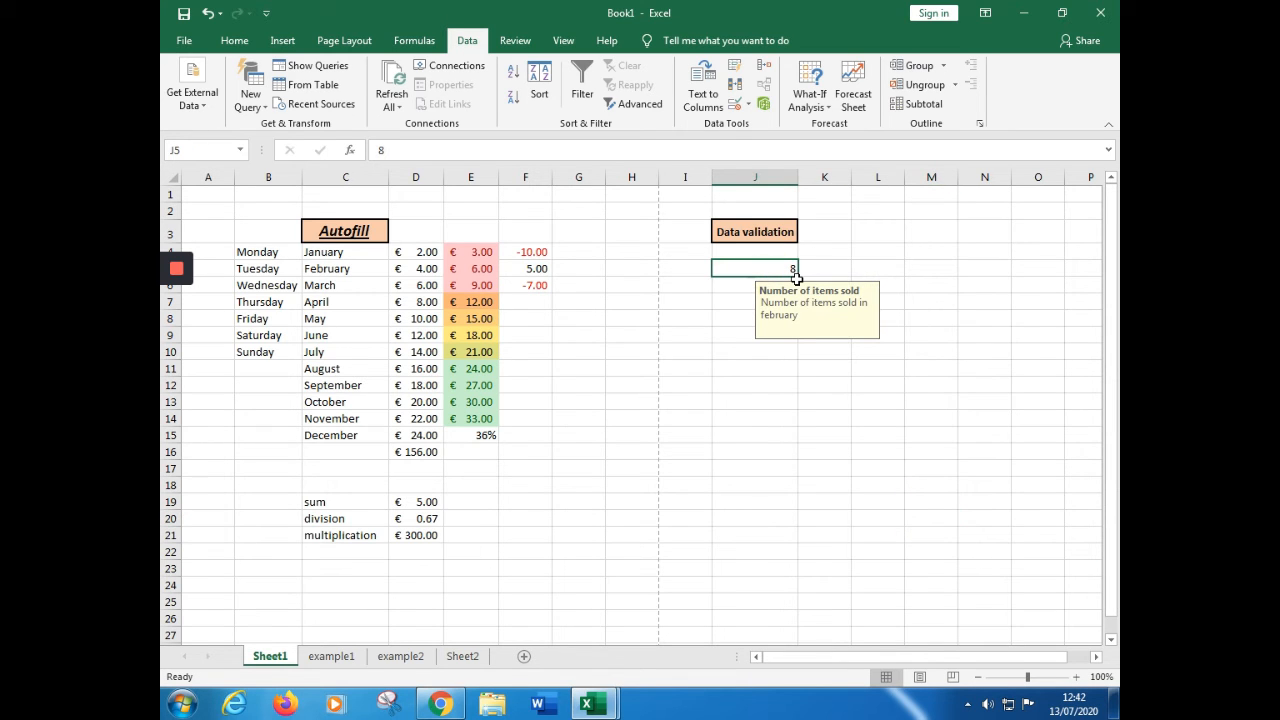
text(8.3)
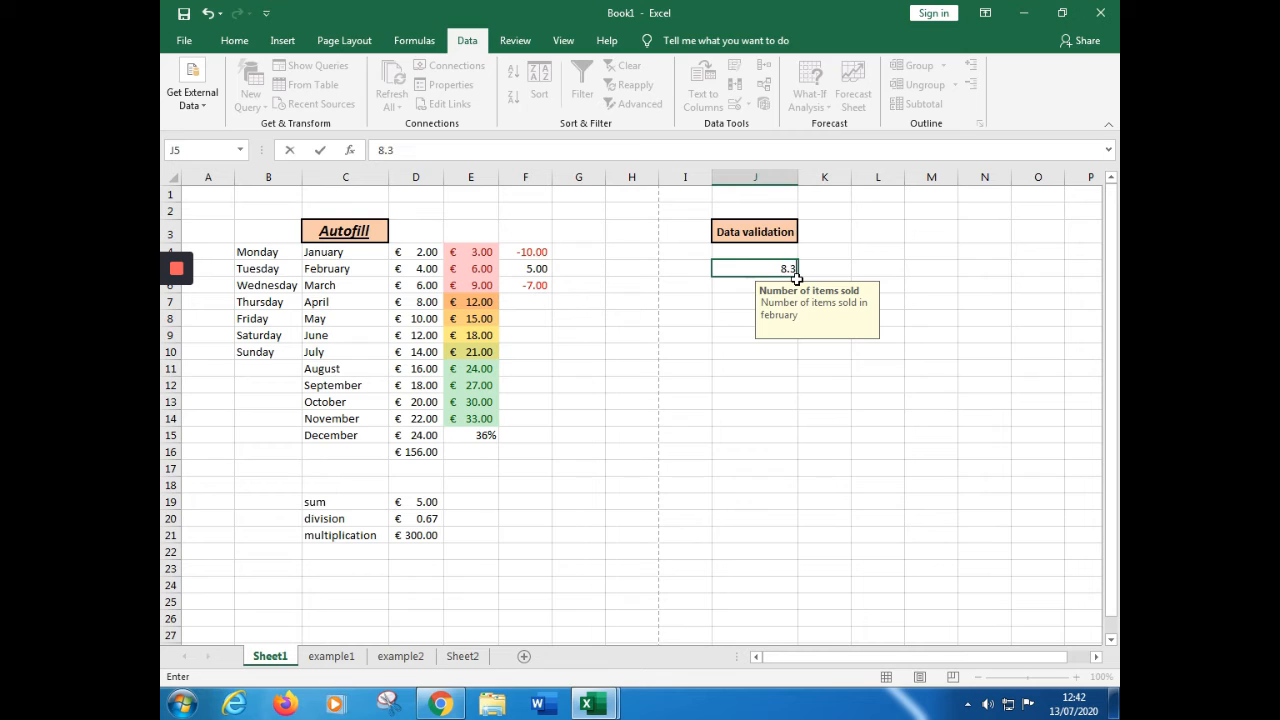
click(936, 394)
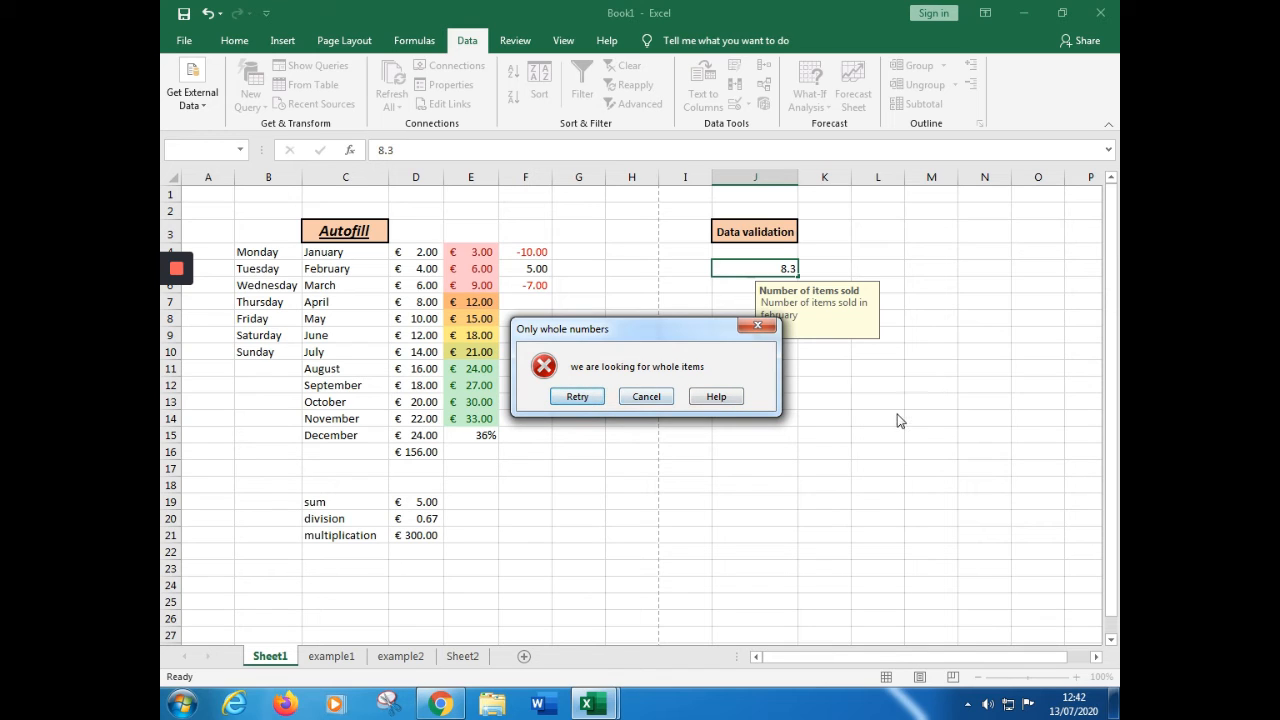
click(648, 397)
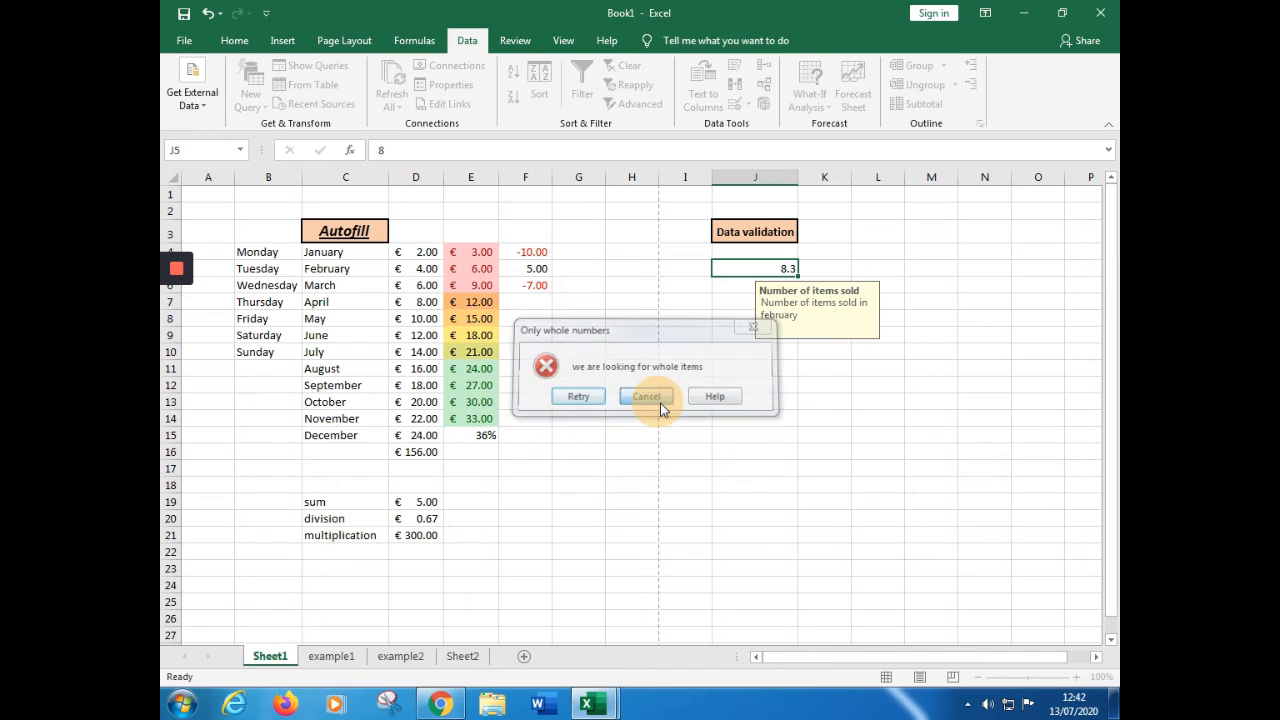
click(700, 365)
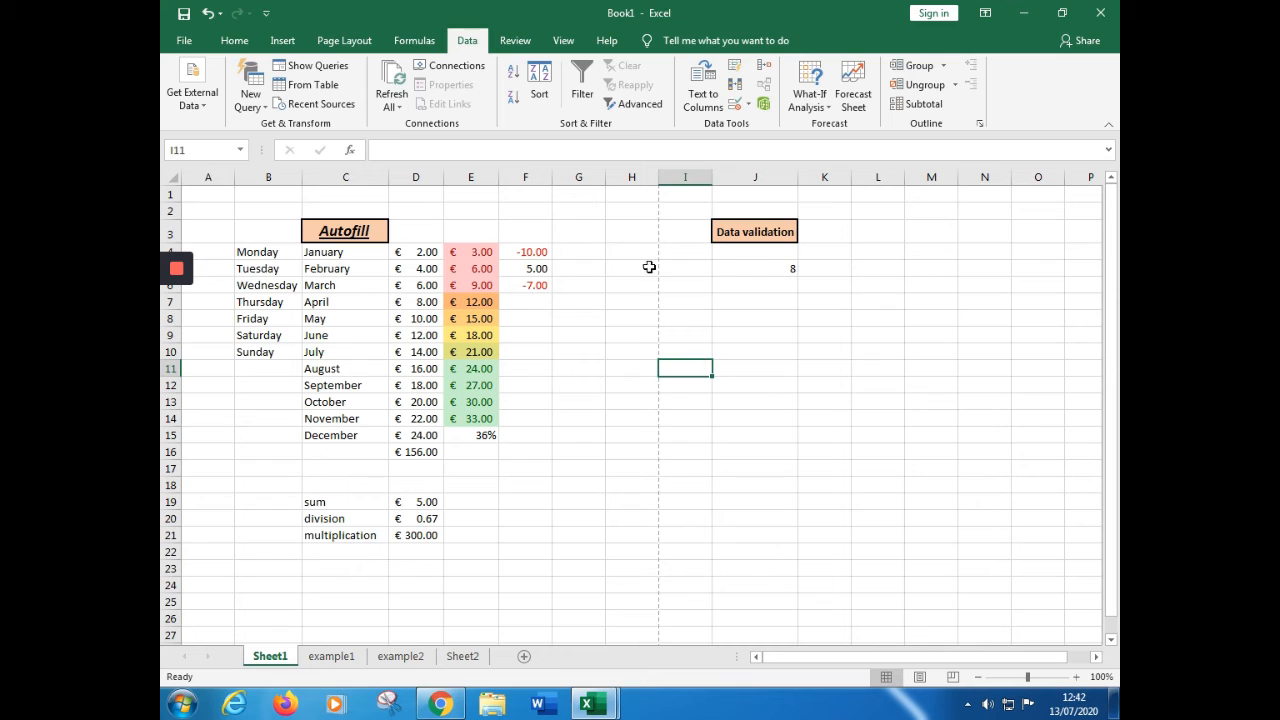
- Edit the content of cell J5 by deleting its value and re-entering 8
click(738, 267)
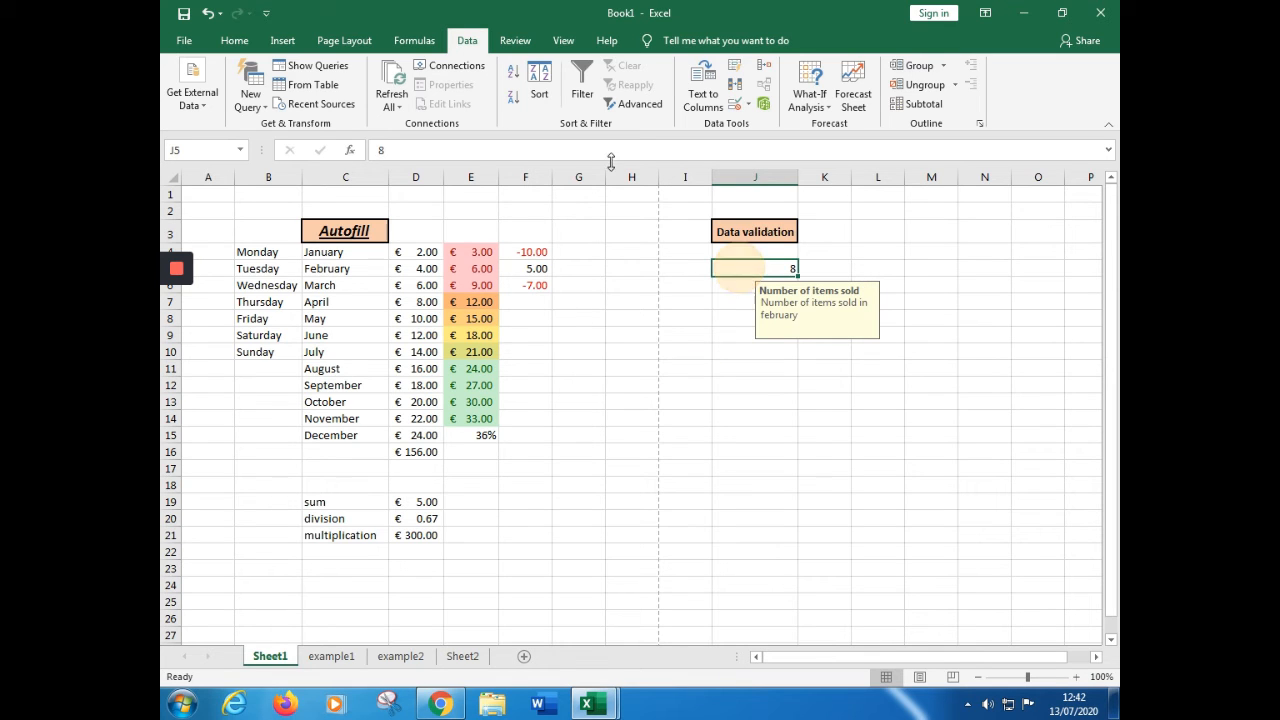
click(559, 150)
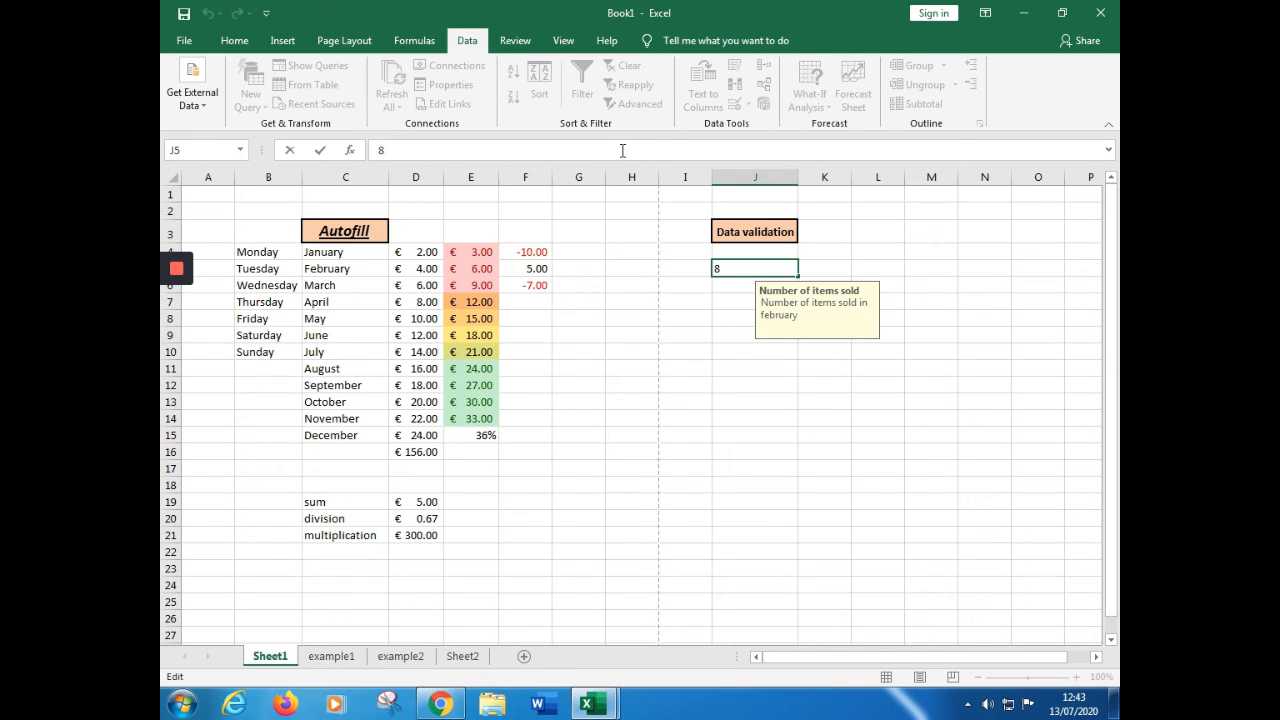
key(BackSpace)
text(8)
click(768, 527)
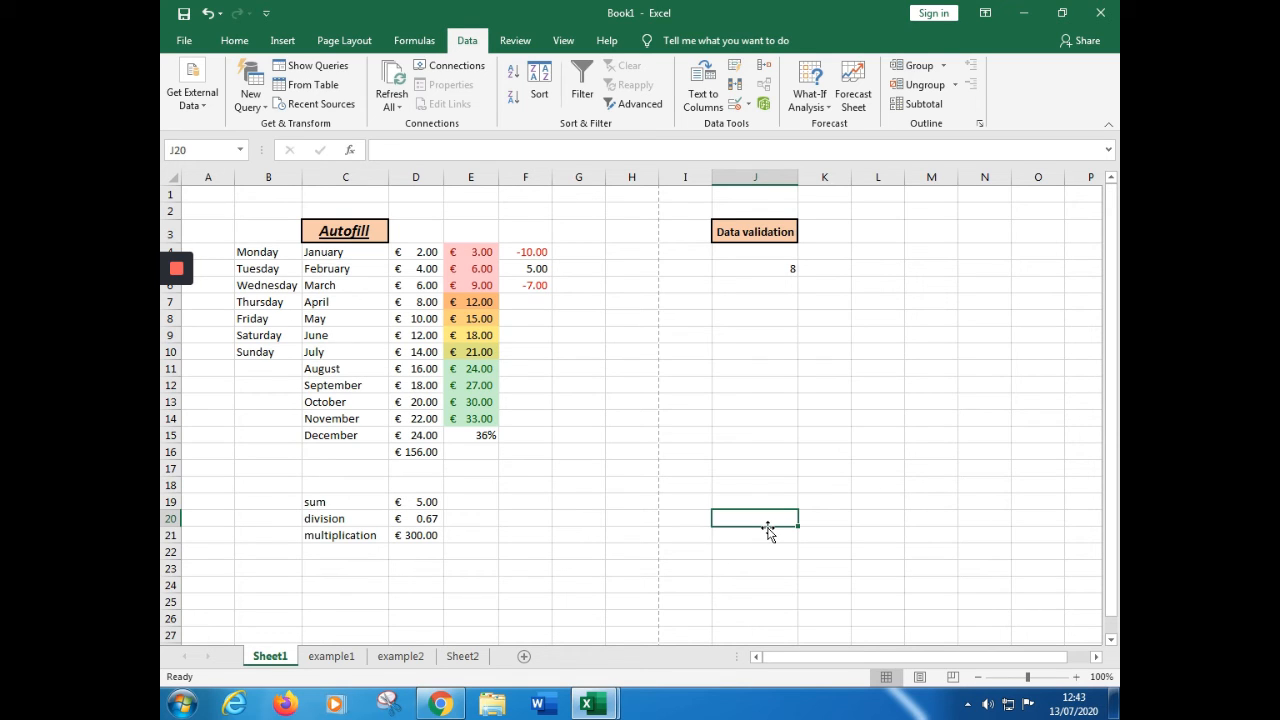
- Switch to the "pruebas de excel" workbook and look over the sales, expenses and utility table in A1:B8
mouse_move(604, 704)
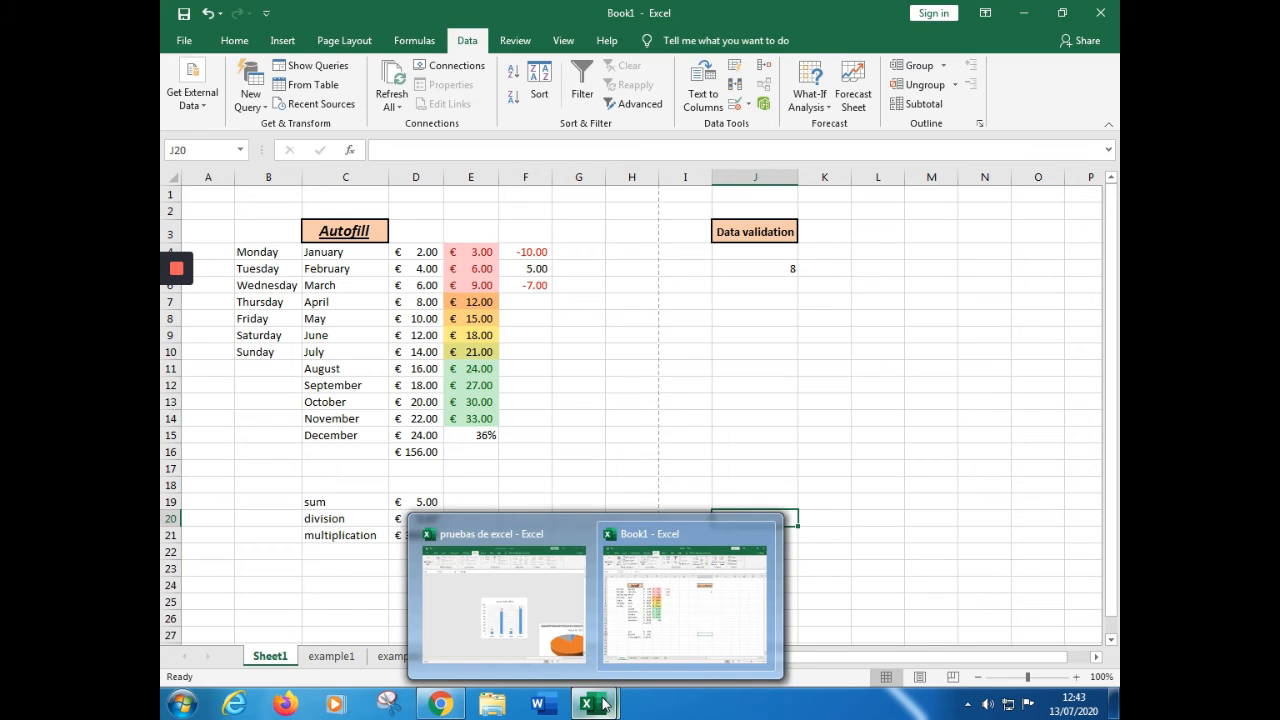
click(531, 608)
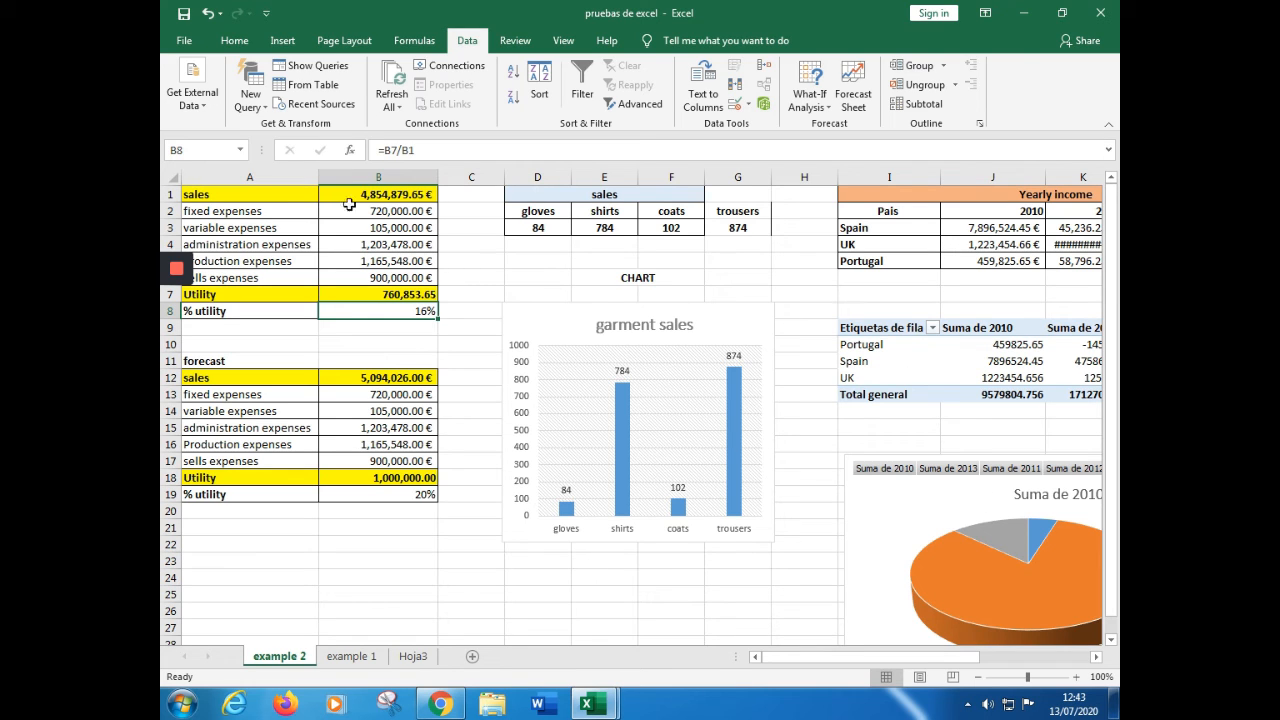
drag(248, 192, 377, 308)
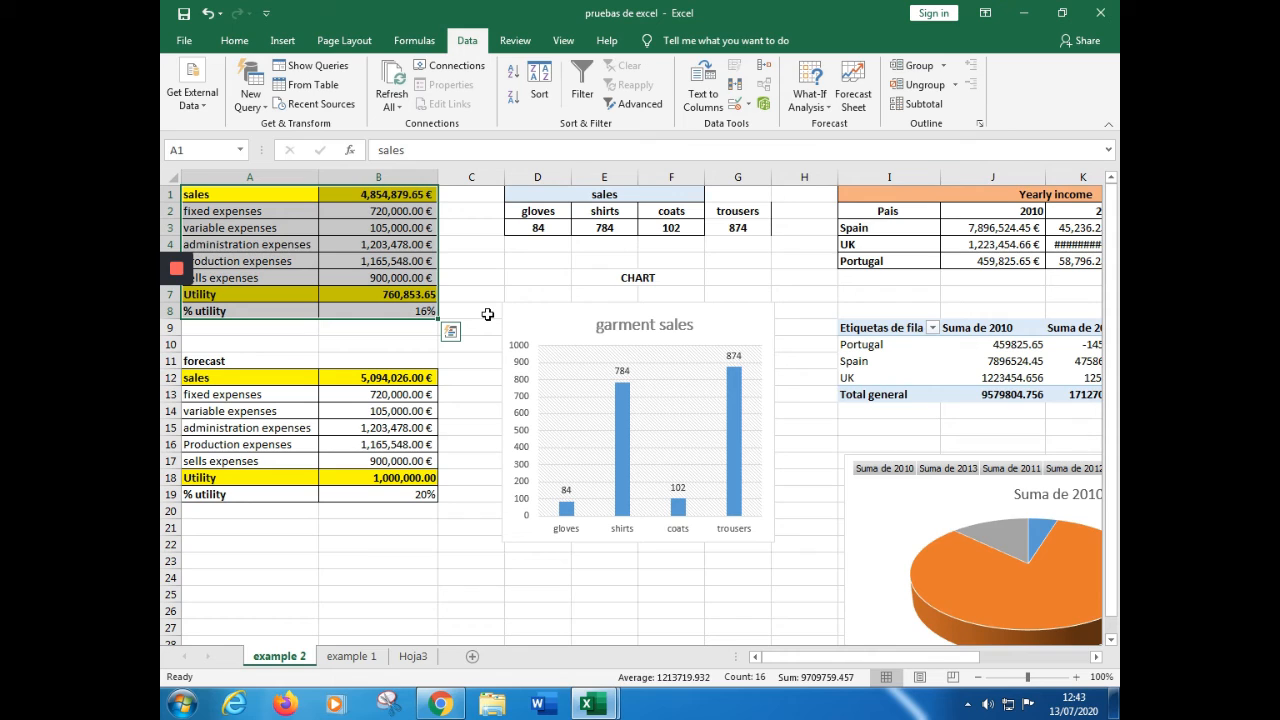
click(523, 261)
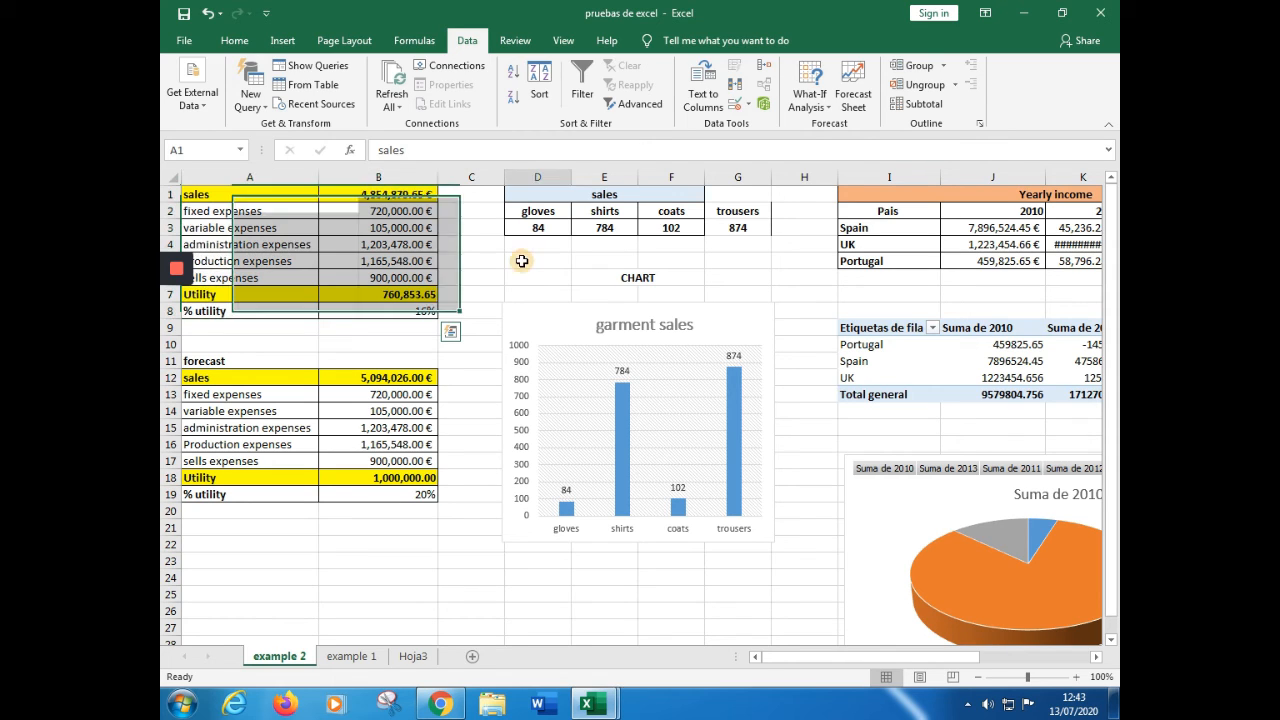
click(253, 196)
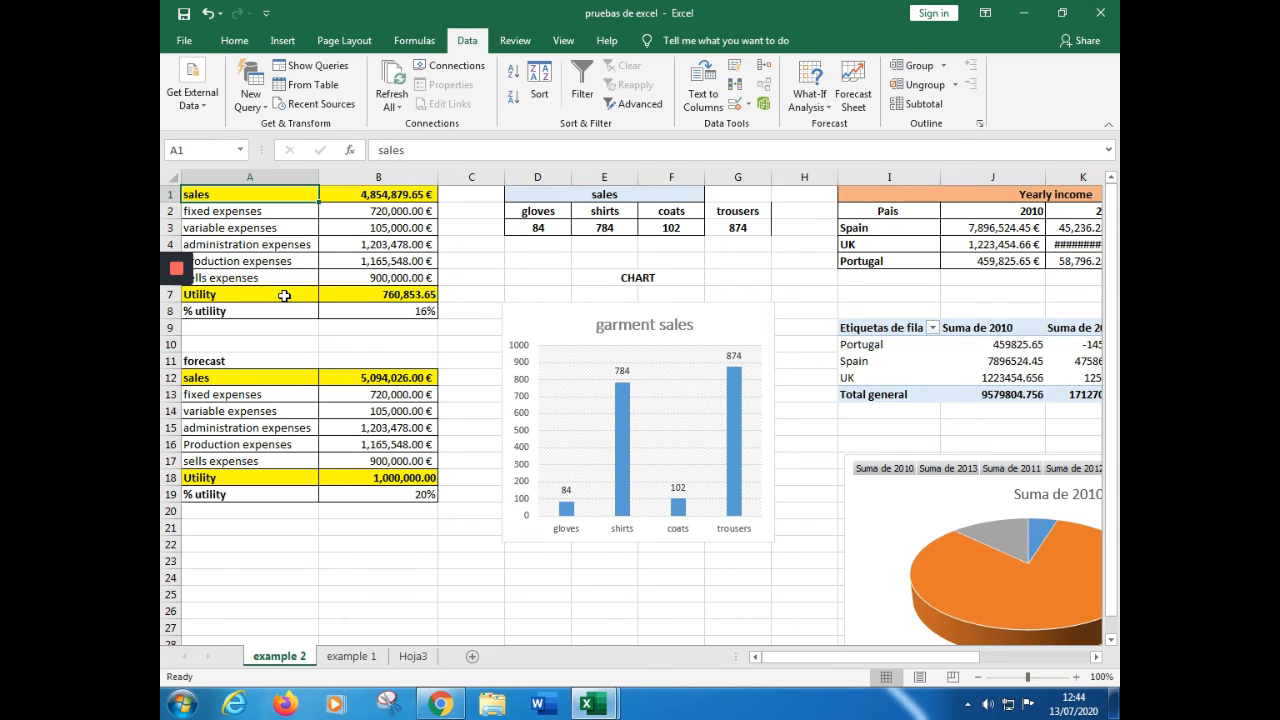
- Examine the formulas behind the Utility amount in B7 and the % utility in B8
click(400, 294)
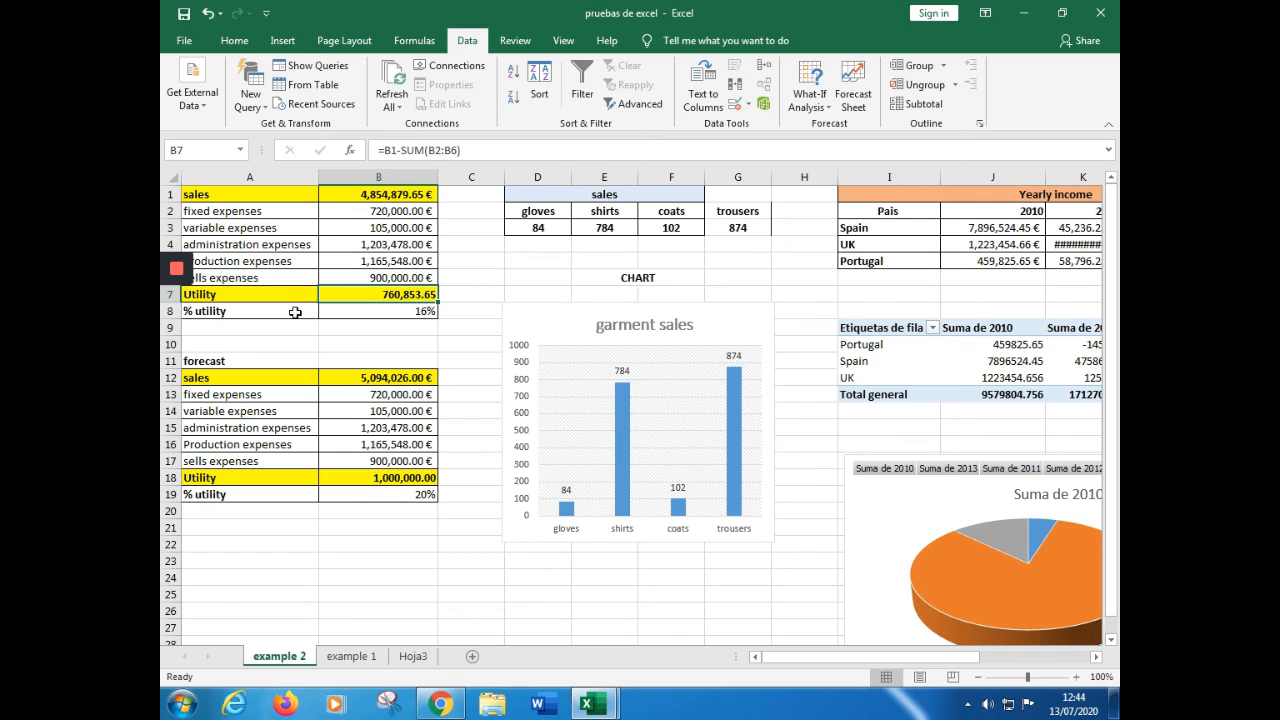
click(402, 311)
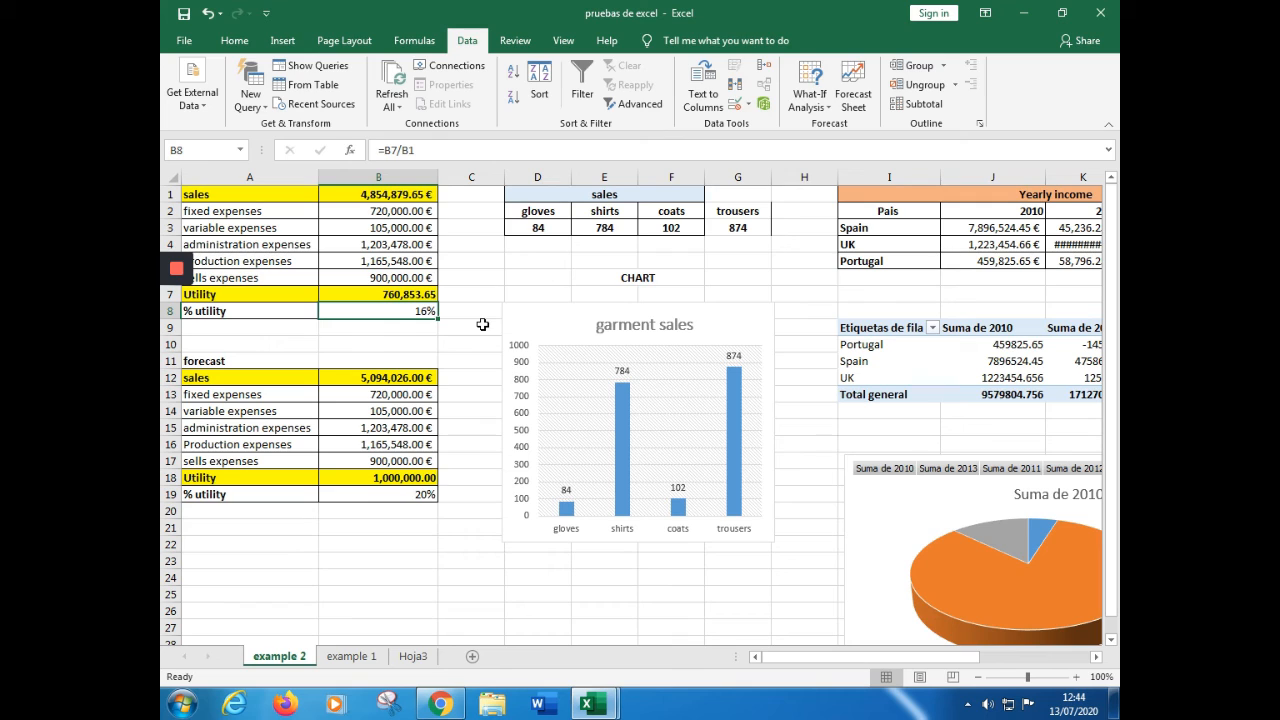
click(408, 295)
drag(388, 150, 481, 150)
click(481, 150)
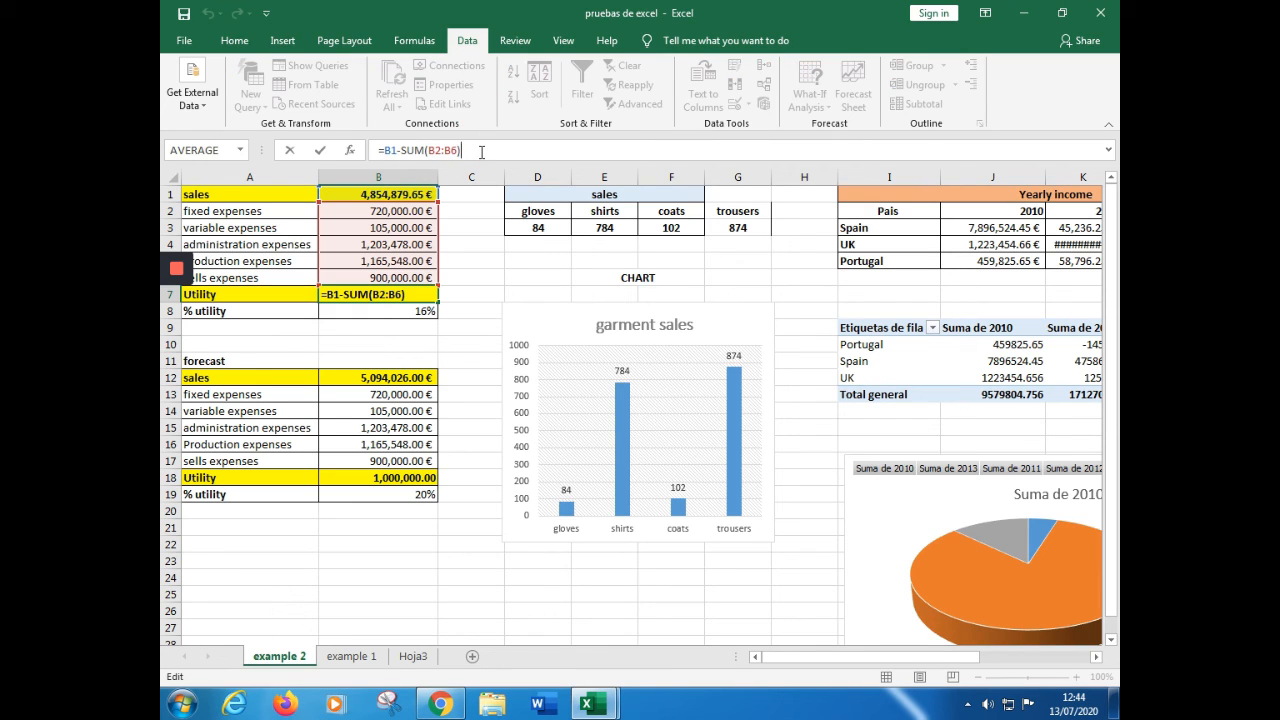
click(455, 327)
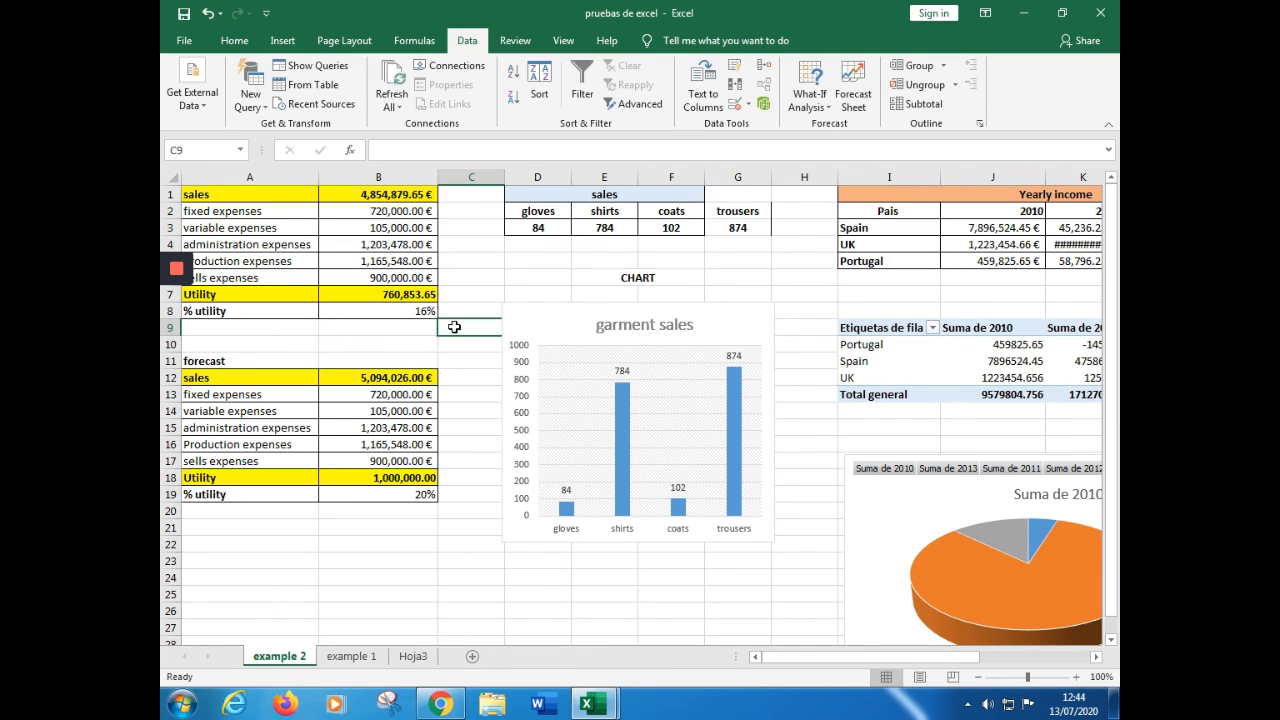
- Run Goal Seek to bring the Utility in B7 to 1000000 by changing the sales amount in B1, and accept the solution
click(405, 294)
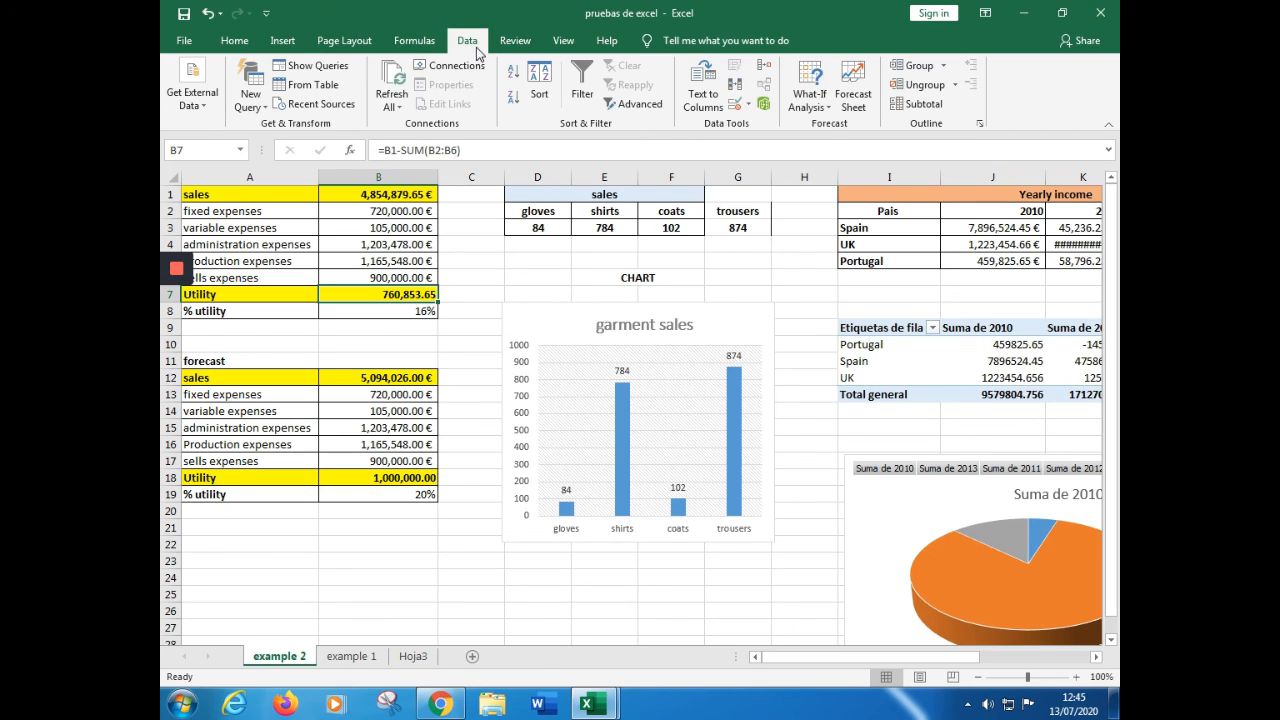
click(811, 106)
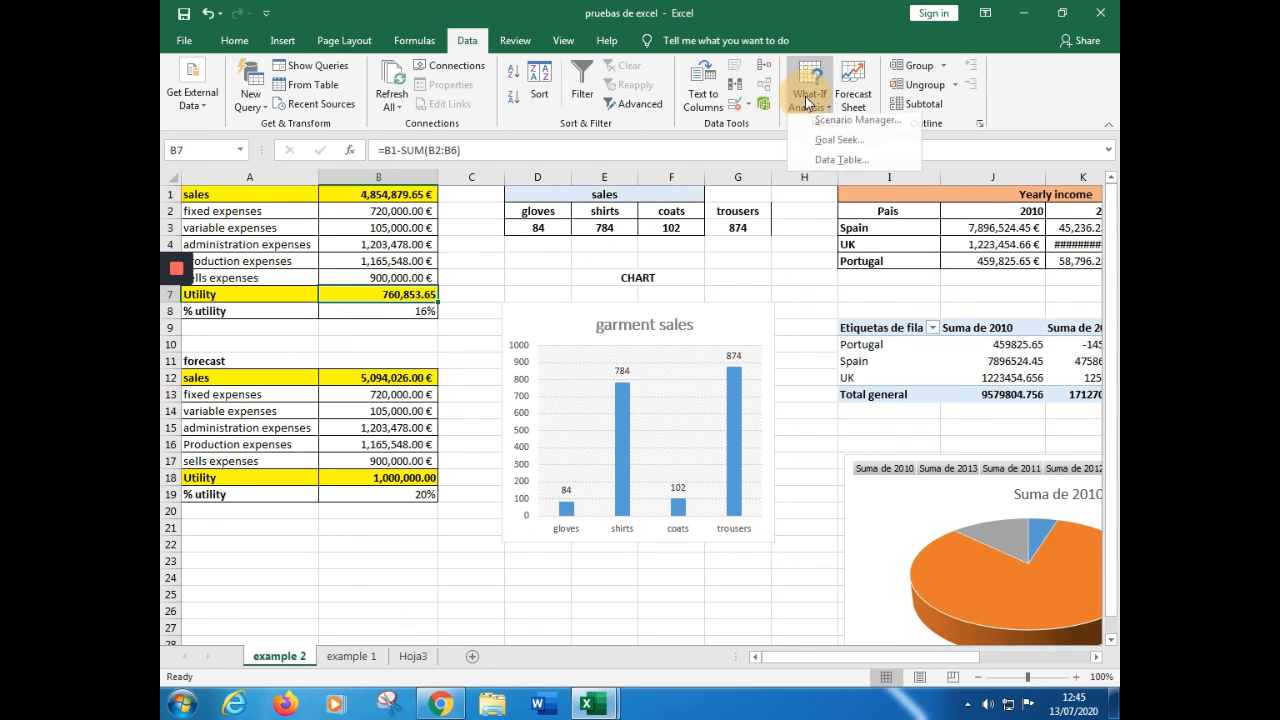
click(840, 146)
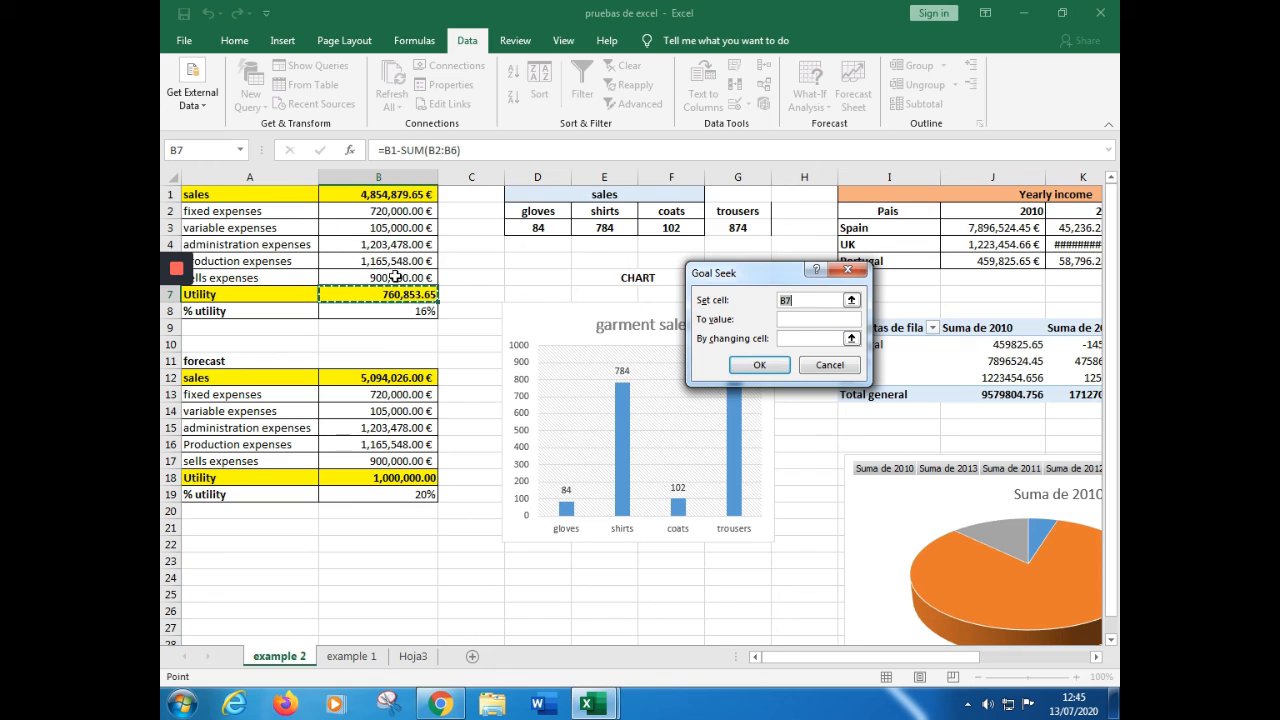
click(834, 319)
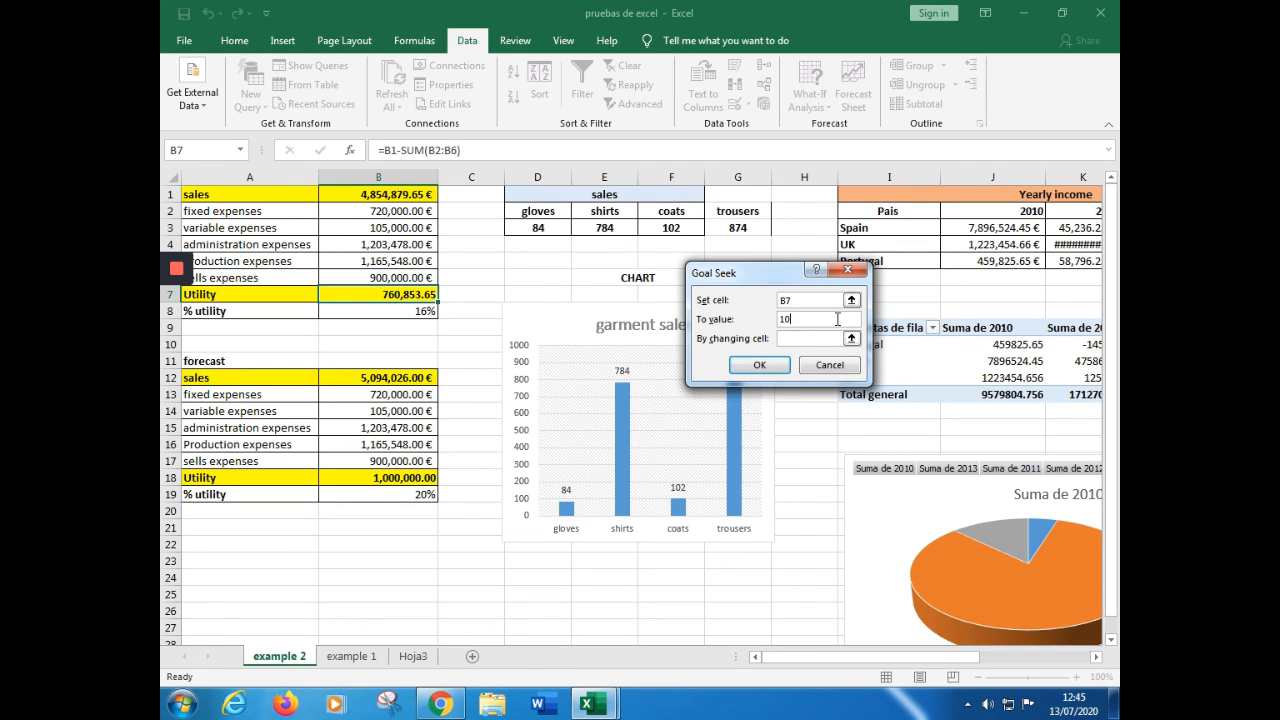
text(1000000)
click(851, 338)
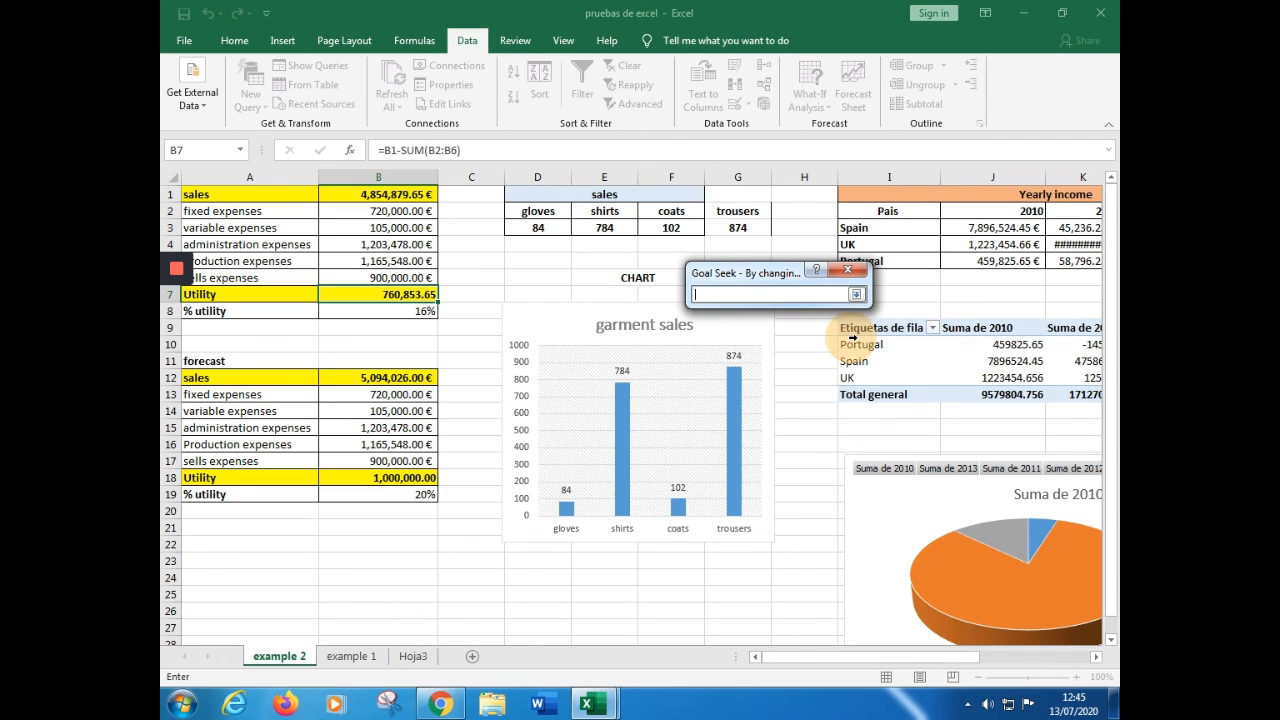
click(351, 195)
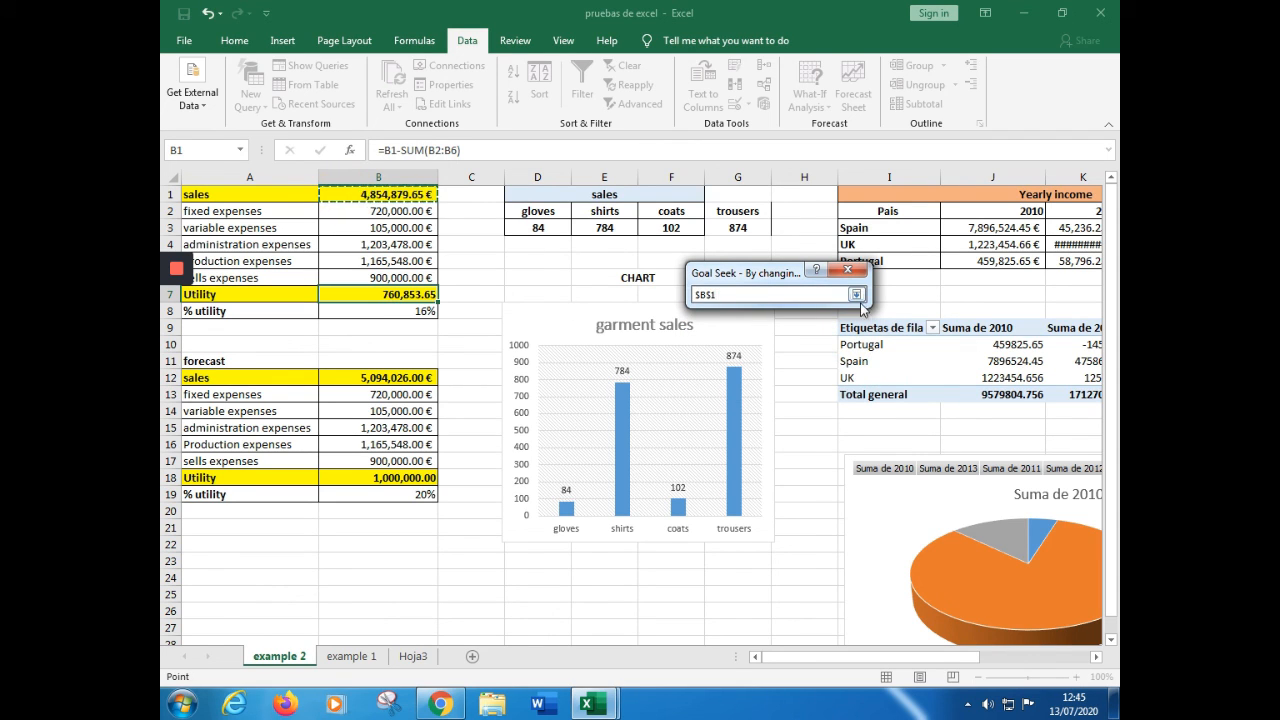
click(856, 294)
click(770, 366)
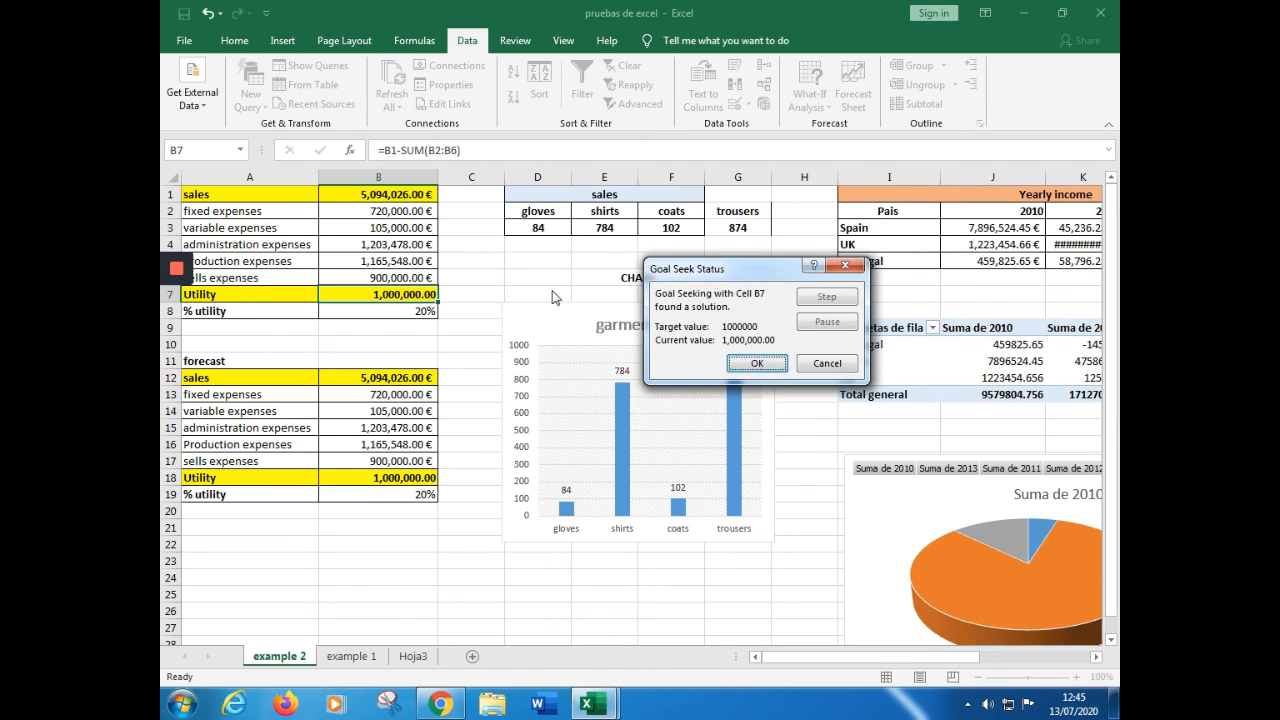
click(757, 363)
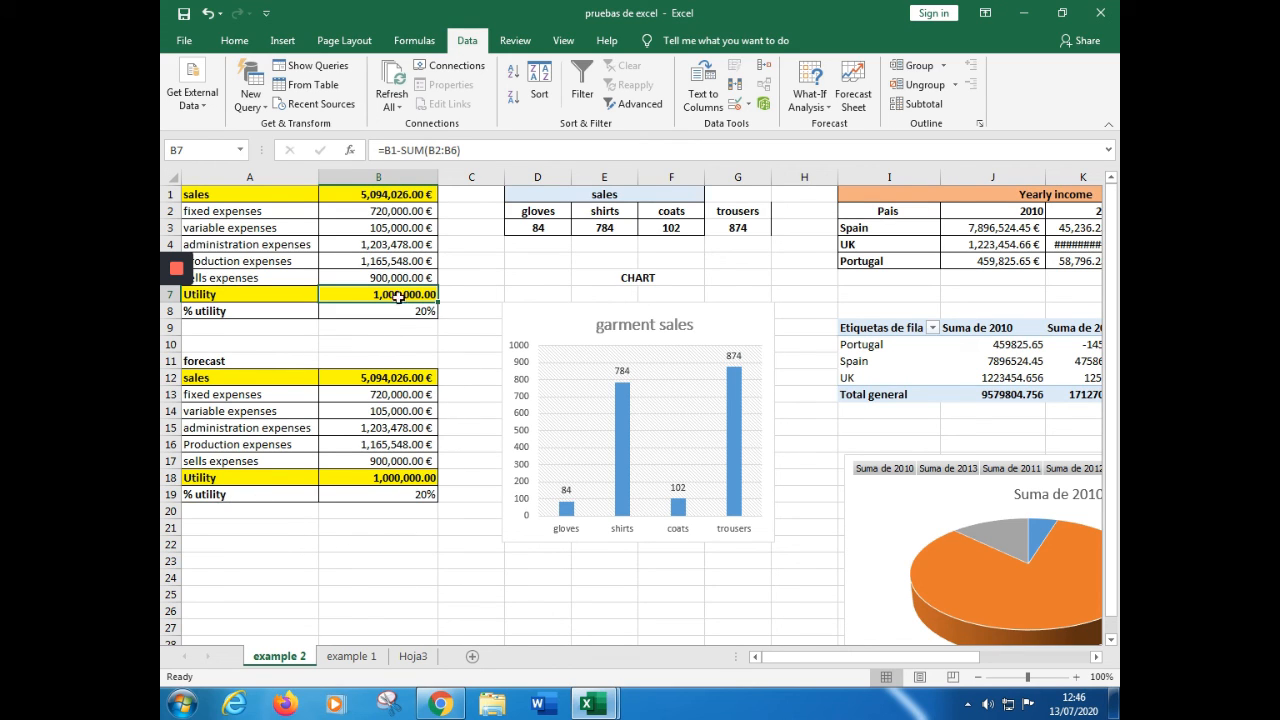
- Undo the Goal Seek change and inspect the Utility and sales amounts of the forecast table in B18 and B12
click(205, 13)
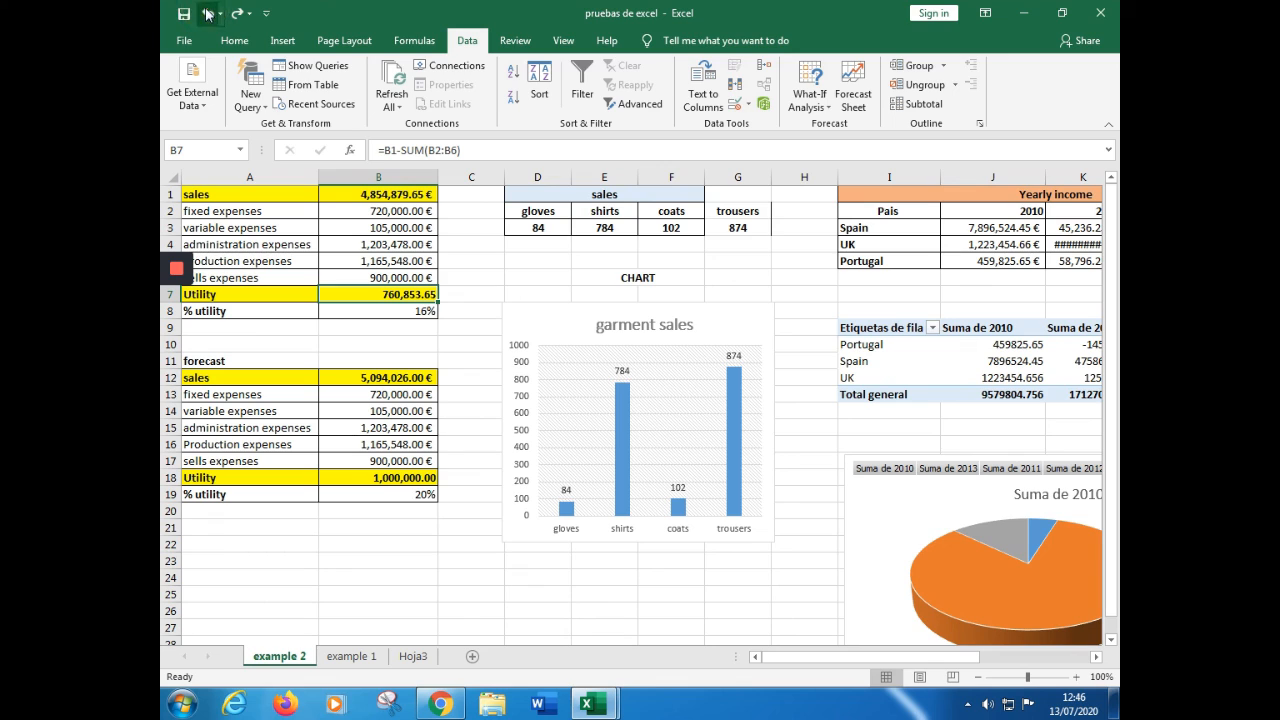
click(463, 354)
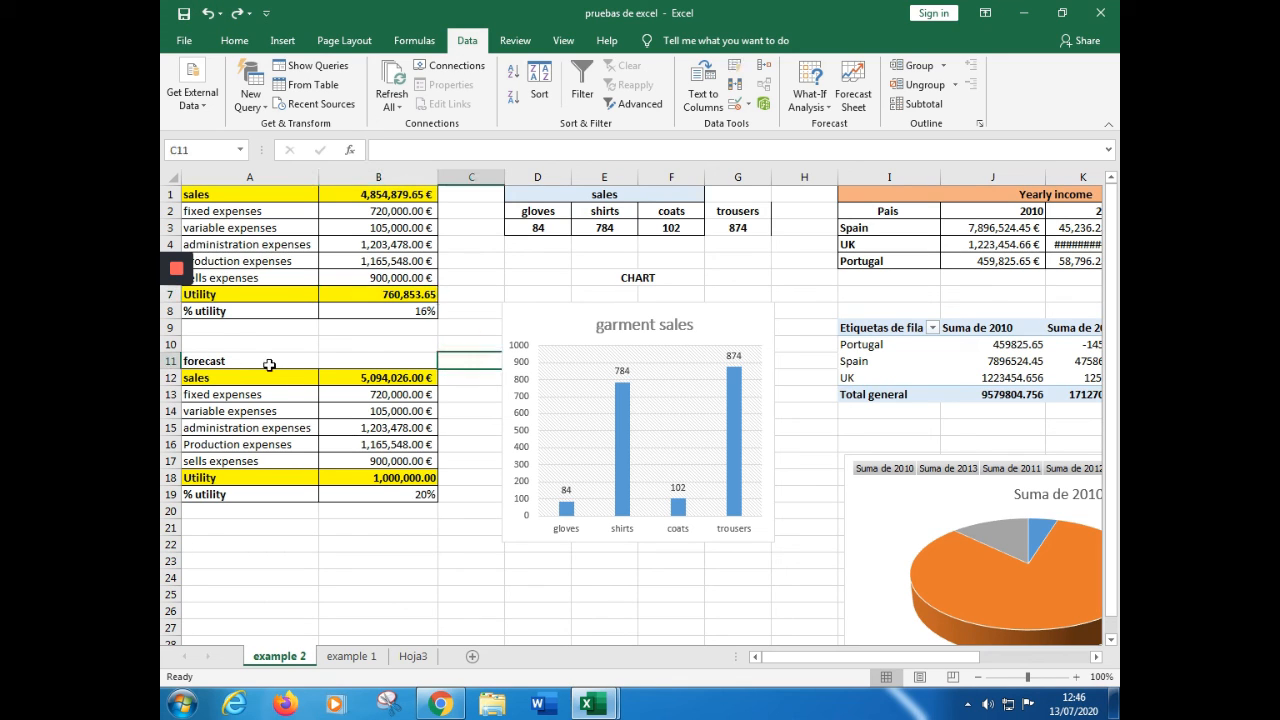
click(391, 479)
click(421, 379)
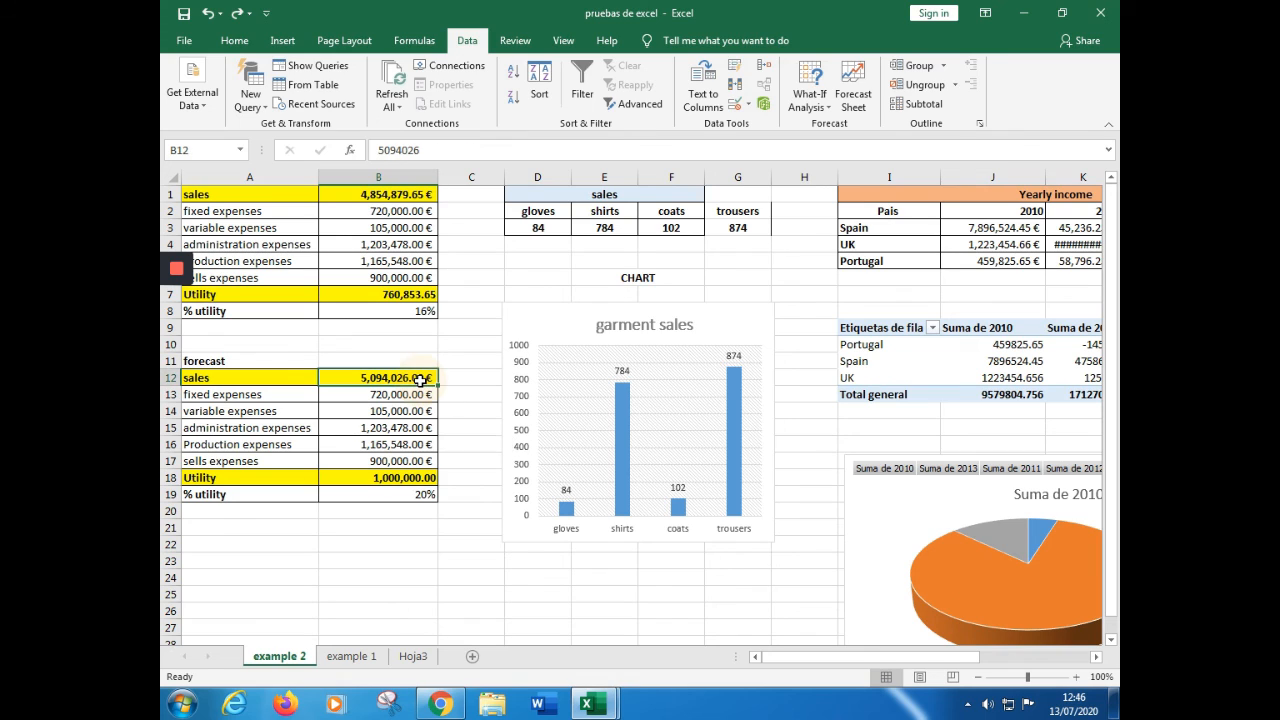